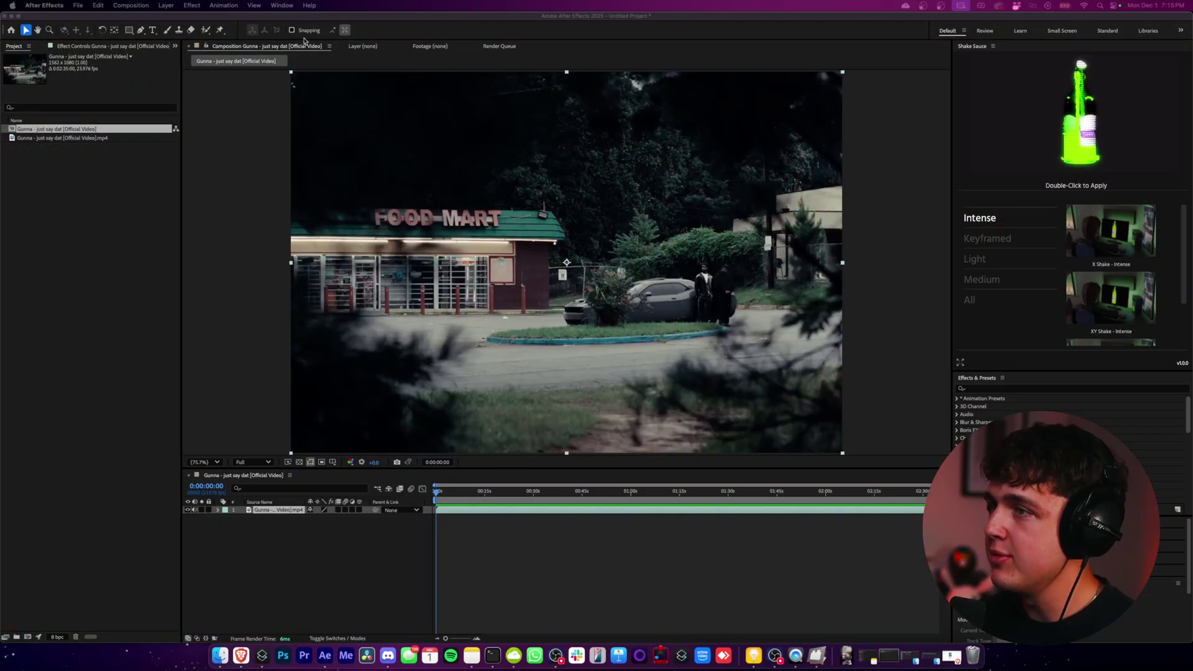
Open the MXM 2 extension and place its floating window clear of the composition controls
{"action": "left_click", "coordinate": [282, 6]}
{"action": "mouse_move", "coordinate": [410, 61]}
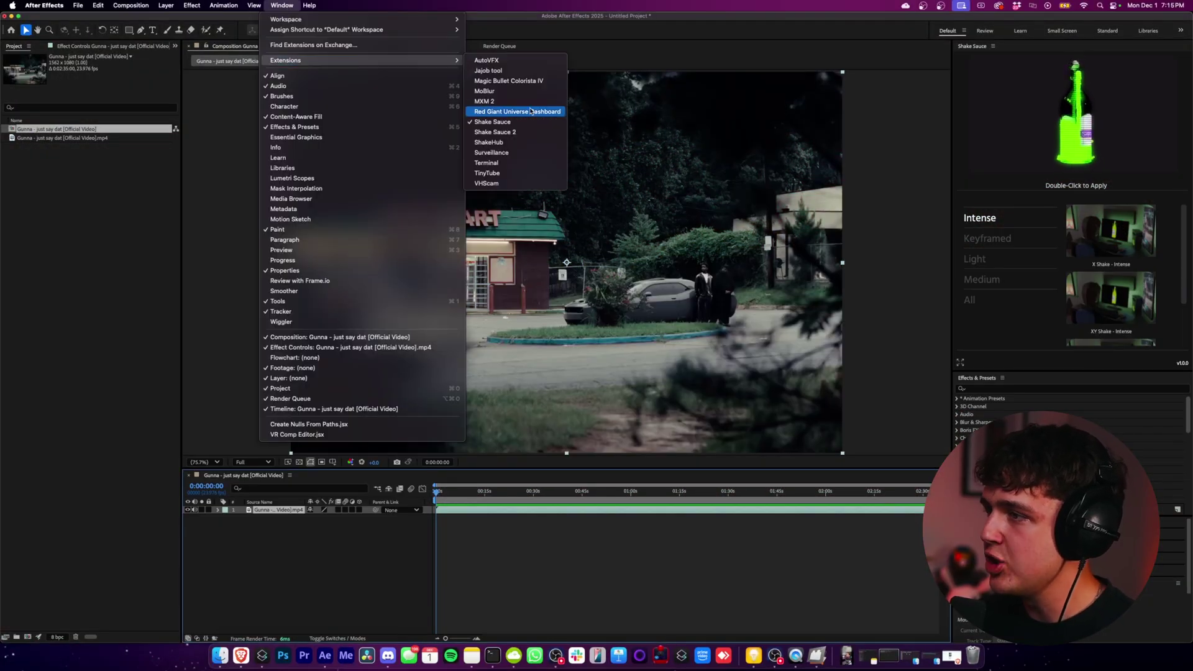
{"action": "left_click", "coordinate": [485, 101]}
{"action": "left_click_drag", "start_coordinate": [1032, 132], "coordinate": [907, 114]}
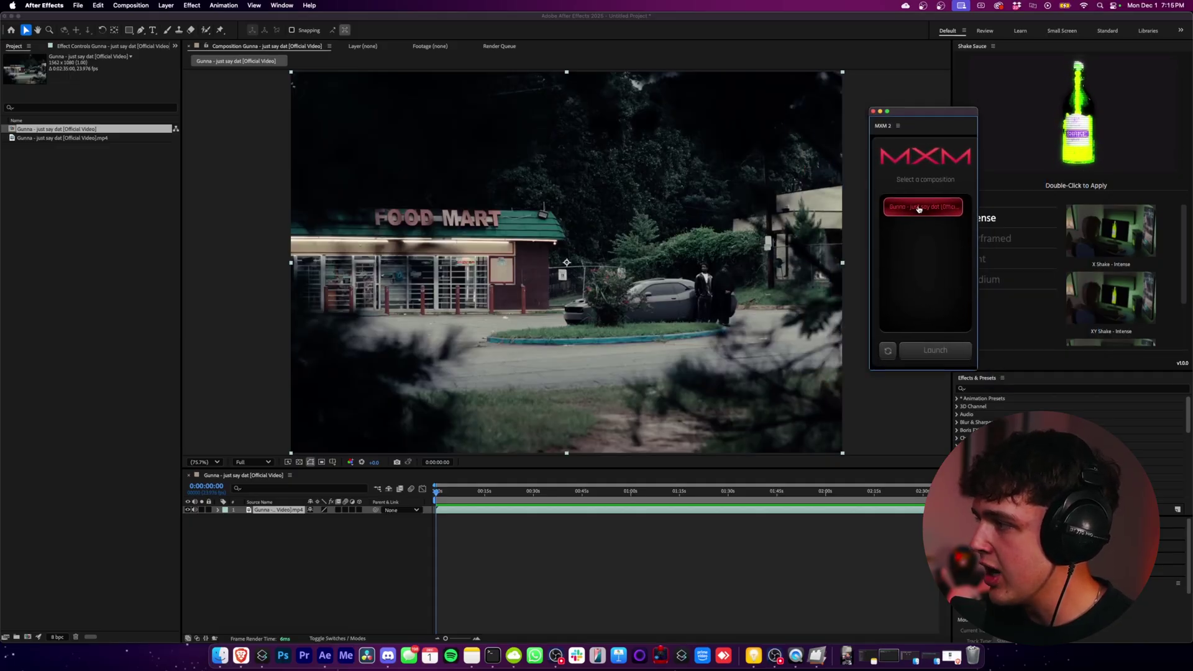
Split the music video layer at 0:00:41:15 and 0:00:44:15 to isolate a short segment
{"action": "left_click_drag", "start_coordinate": [501, 495], "coordinate": [572, 499]}
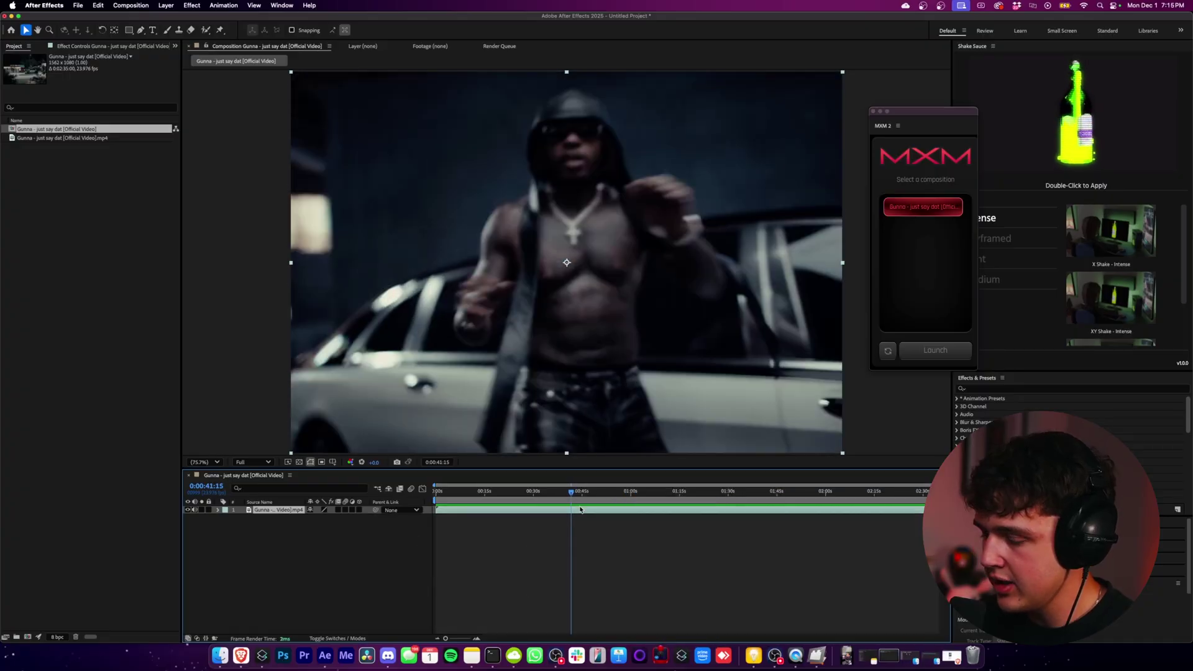
{"action": "key", "text": "ctrl+shift+d"}
{"action": "left_click_drag", "start_coordinate": [571, 492], "coordinate": [582, 494]}
{"action": "key", "text": "super+shift+d"}
Pre-compose the isolated middle segment of the video into its own composition
{"action": "left_click", "coordinate": [576, 520]}
{"action": "right_click", "coordinate": [577, 521]}
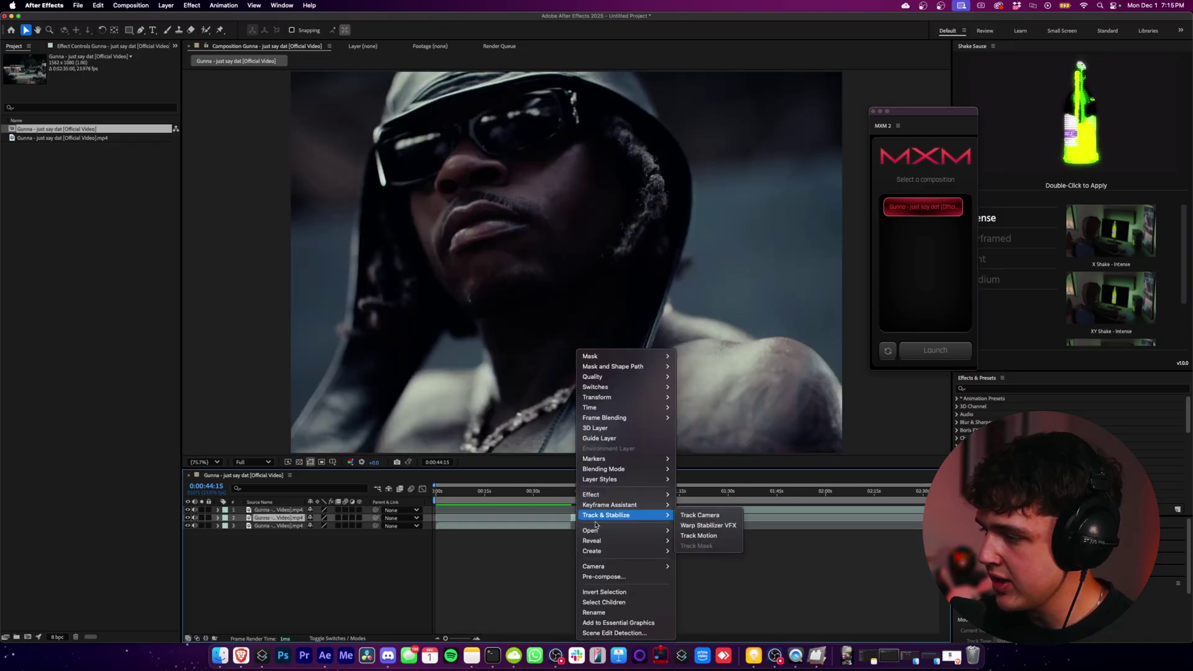
{"action": "left_click", "coordinate": [609, 578]}
{"action": "left_click", "coordinate": [515, 336]}
{"action": "left_click", "coordinate": [675, 401]}
Rename the new pre-composed clip MXM and launch the MXM 2 extension on that composition
{"action": "right_click", "coordinate": [62, 130]}
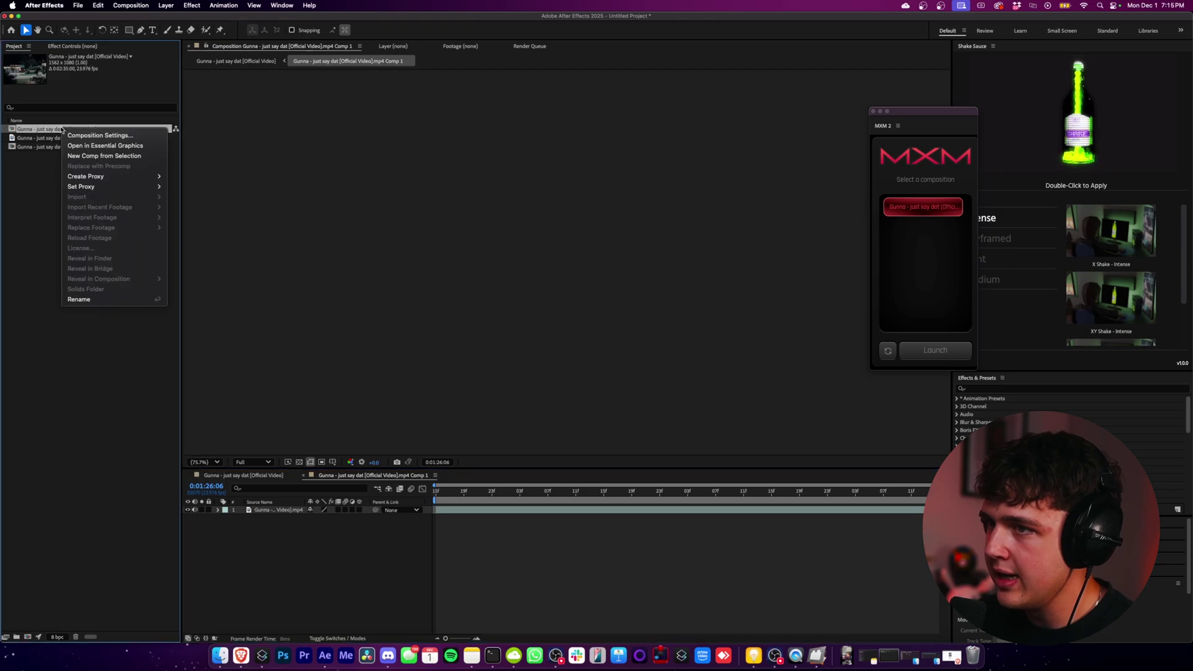
{"action": "left_click", "coordinate": [31, 250]}
{"action": "left_click", "coordinate": [103, 147]}
{"action": "key", "text": "Return"}
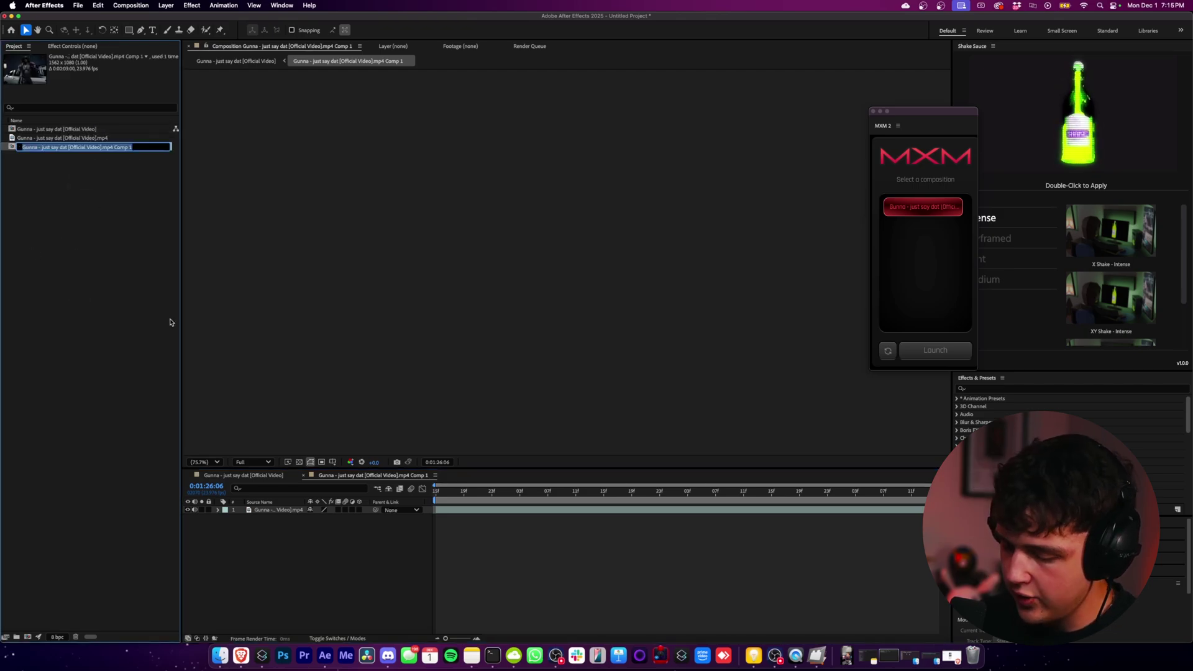
{"action": "type", "text": "MXM"}
{"action": "key", "text": "Return"}
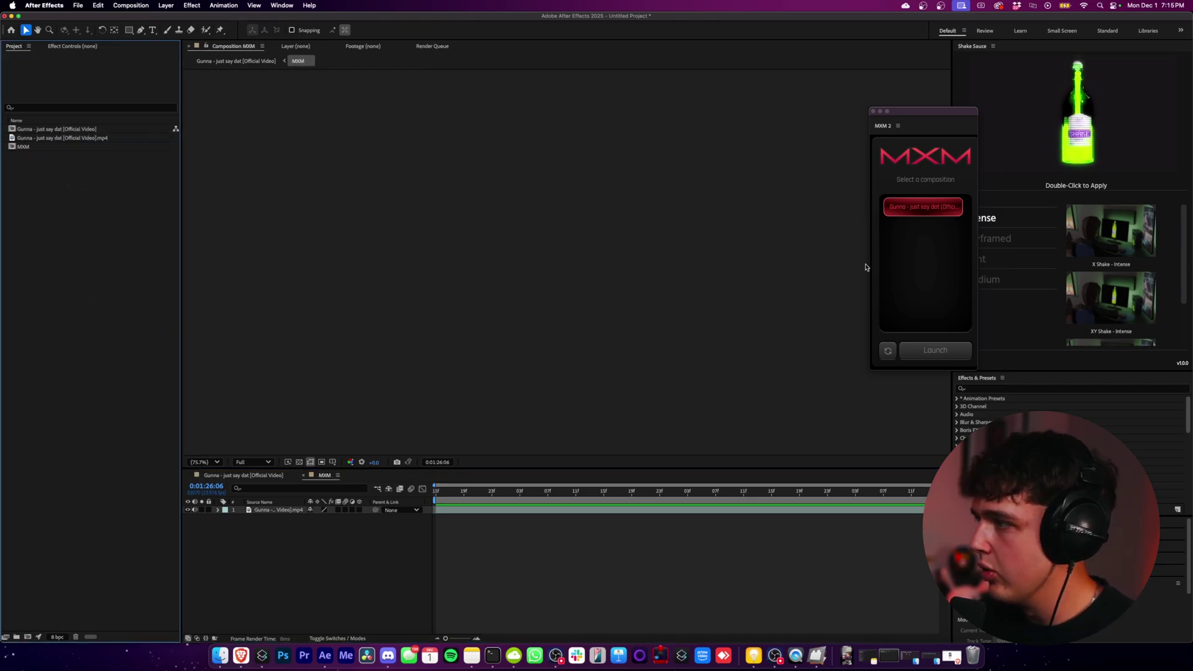
{"action": "left_click", "coordinate": [888, 350]}
{"action": "left_click", "coordinate": [935, 229]}
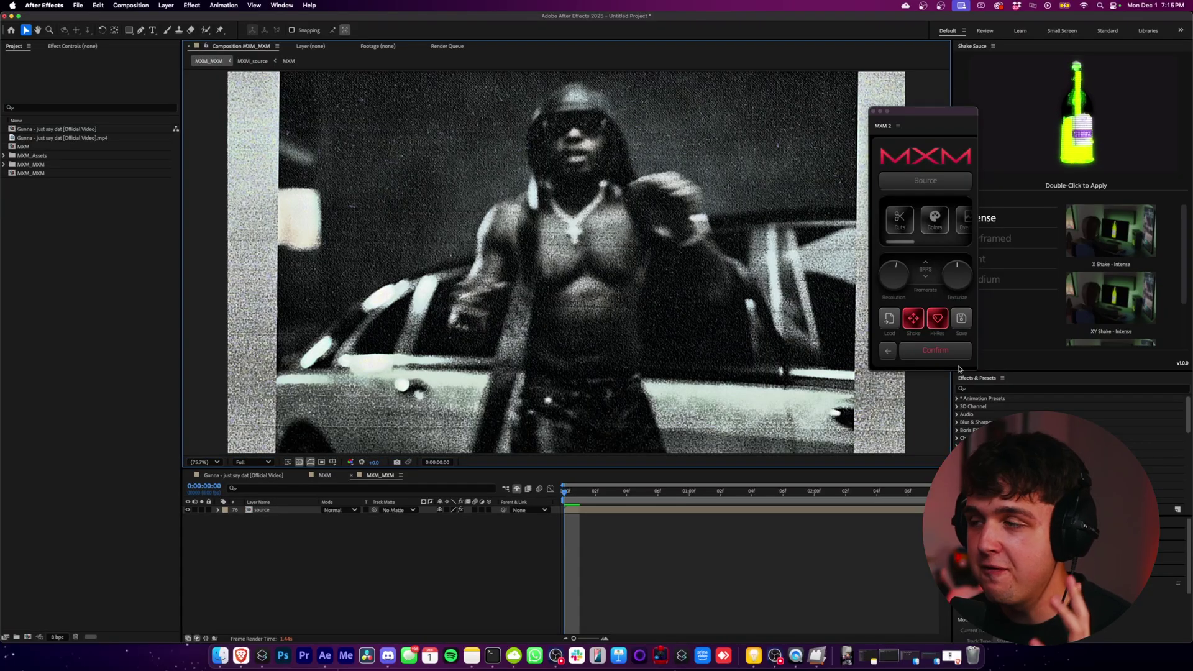
In the MXM_source composition, scale up the MXM layer to fill the frame width, and return to MXM_MXM
{"action": "double_click", "coordinate": [268, 511]}
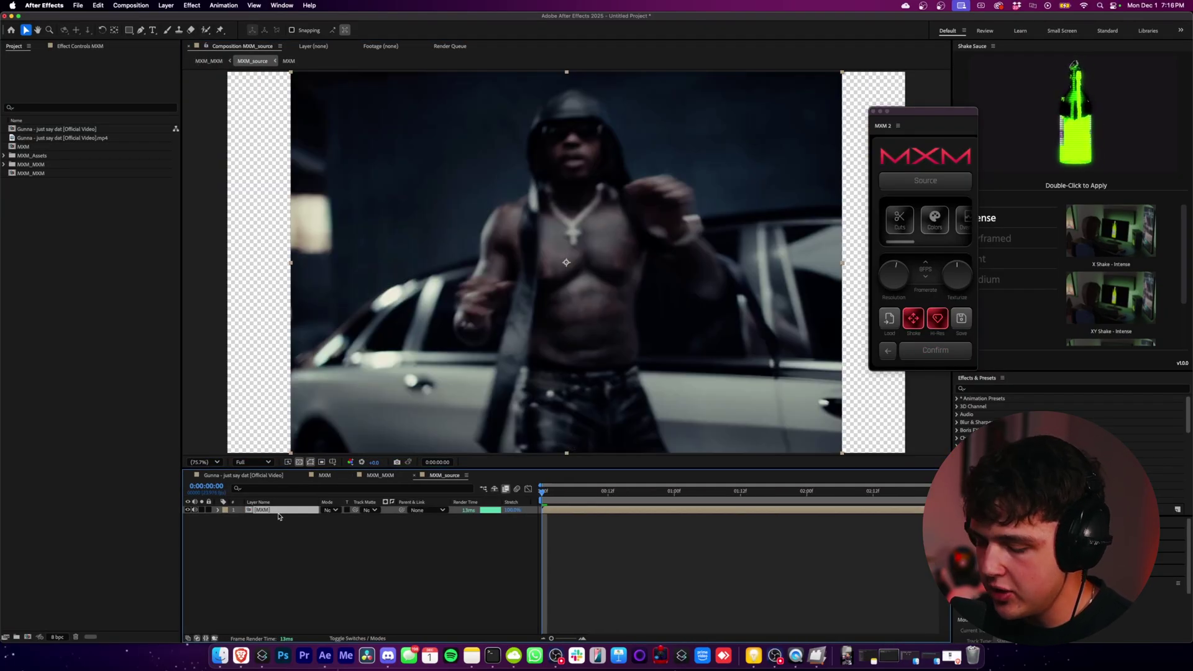
{"action": "key", "text": "s"}
{"action": "left_click_drag", "start_coordinate": [336, 518], "coordinate": [448, 519]}
{"action": "left_click", "coordinate": [386, 476]}
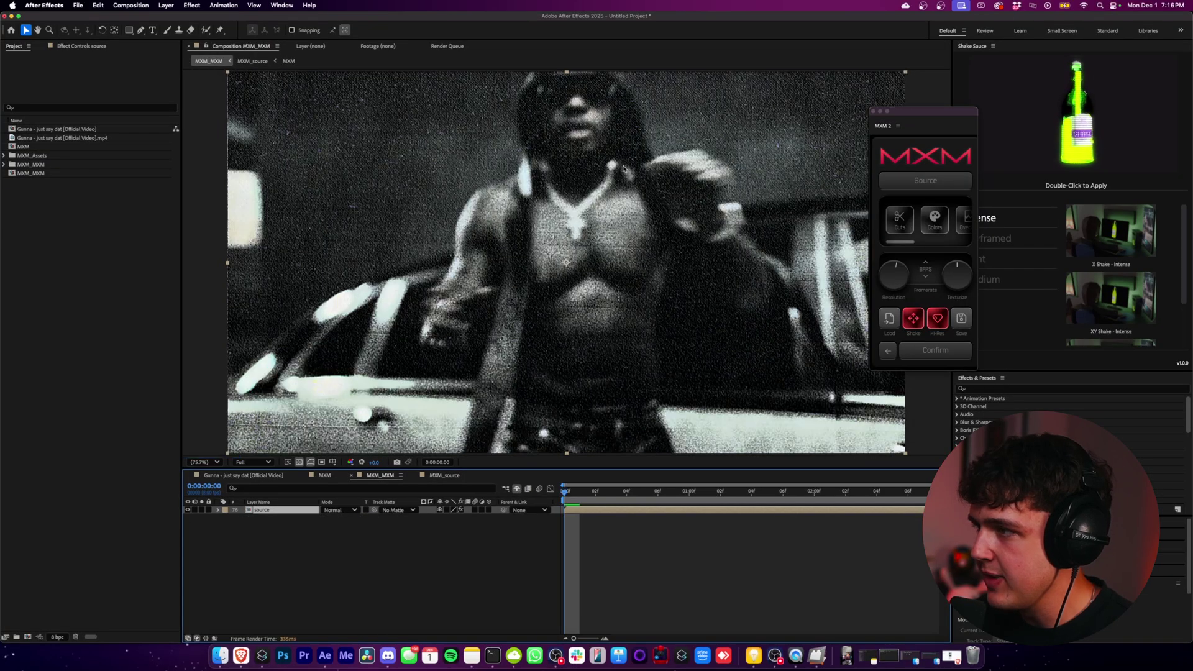
Move the MXM 2 window farther off the viewer and enlarge the MXM_MXM preview to fit
{"action": "scroll", "coordinate": [542, 97], "scroll_direction": "down", "scroll_amount": 1}
{"action": "left_click_drag", "start_coordinate": [575, 491], "coordinate": [595, 491]}
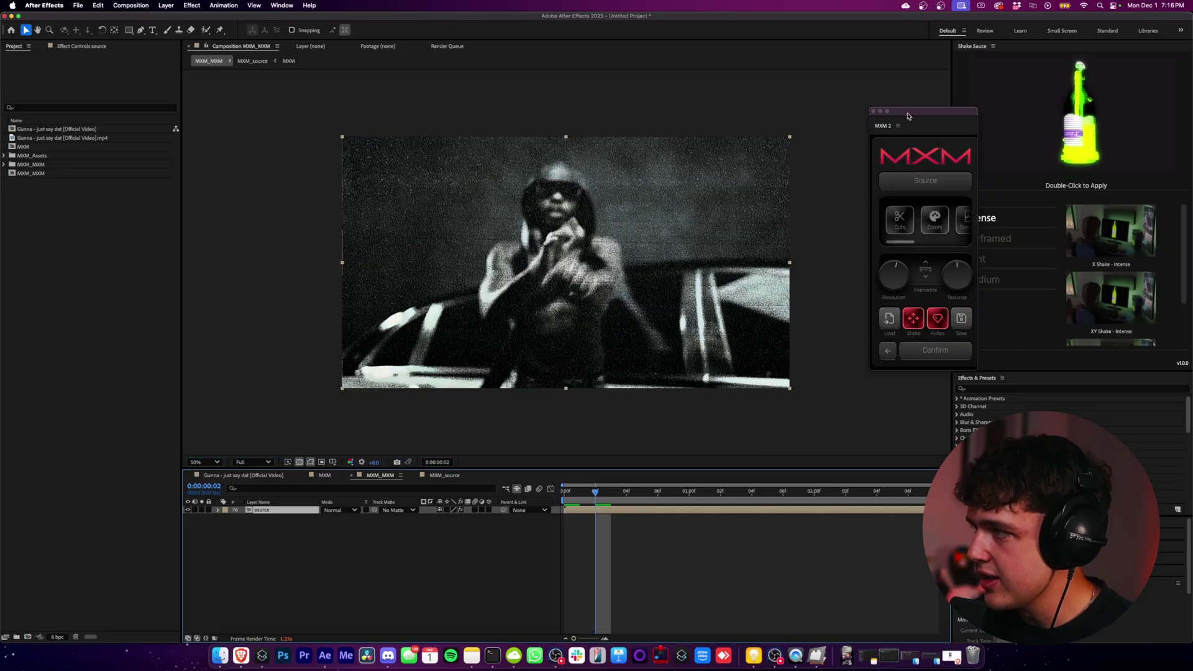
{"action": "left_click_drag", "start_coordinate": [907, 115], "coordinate": [976, 110]}
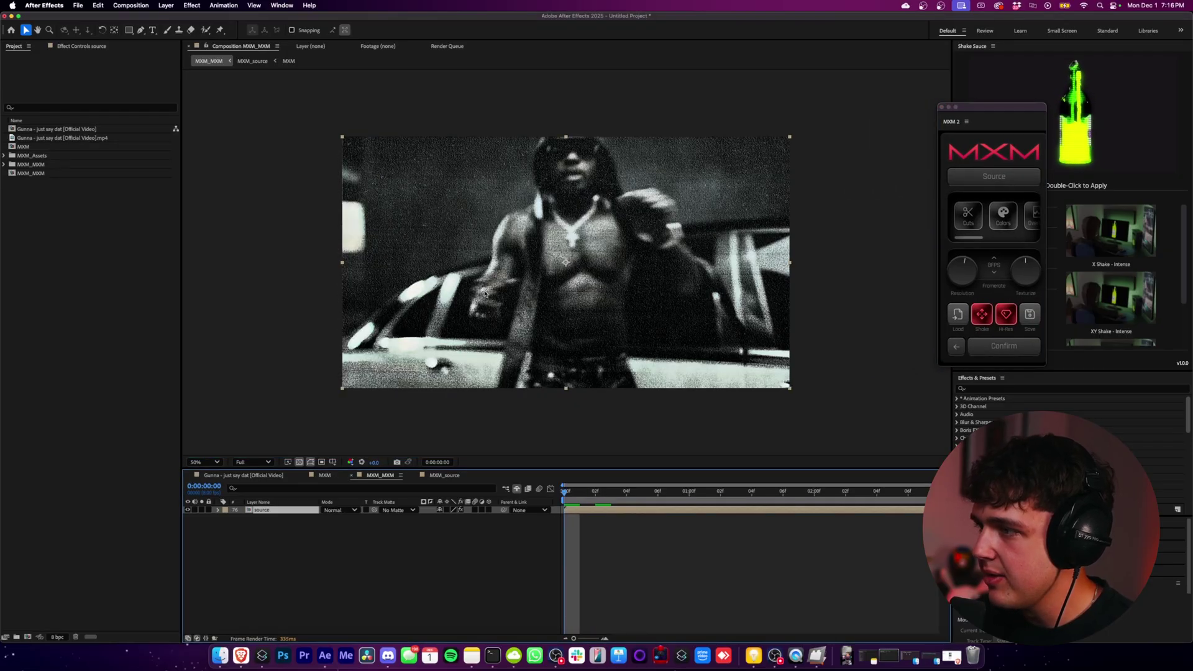
{"action": "left_click", "coordinate": [205, 462]}
{"action": "left_click", "coordinate": [233, 283]}
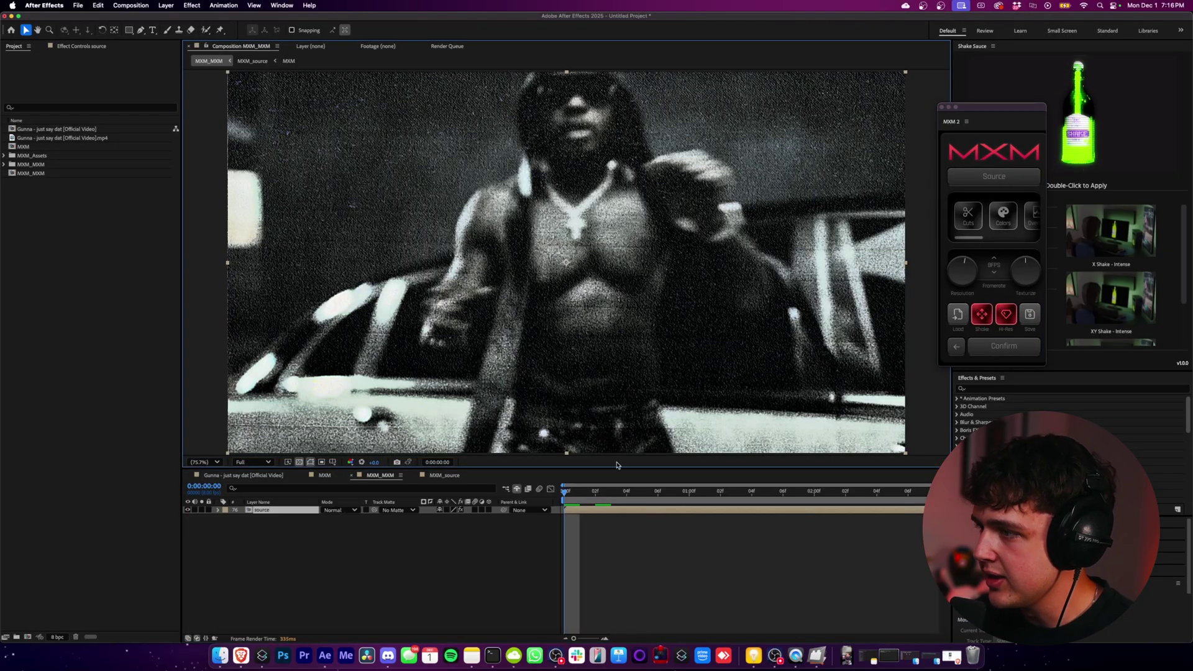
Review frames across the MXM_MXM timeline to examine the textured look on different shots
{"action": "left_click_drag", "start_coordinate": [588, 490], "coordinate": [611, 494]}
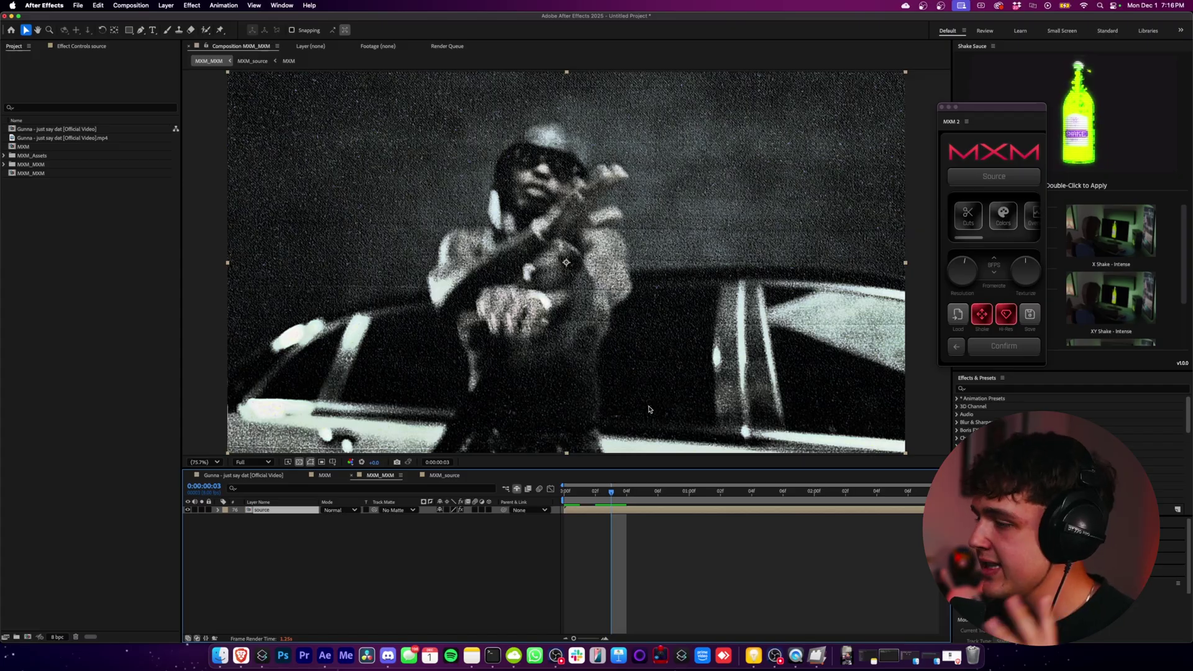
{"action": "left_click_drag", "start_coordinate": [598, 493], "coordinate": [591, 494]}
{"action": "key", "text": "space"}
{"action": "left_click", "coordinate": [690, 496]}
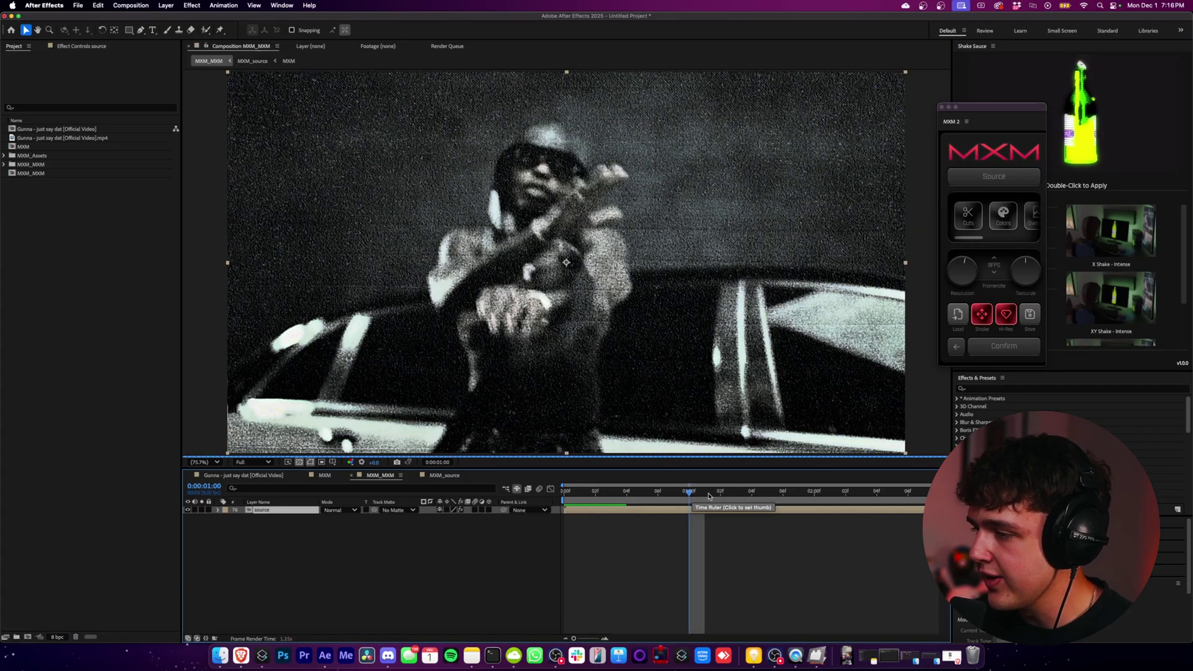
{"action": "left_click", "coordinate": [754, 495]}
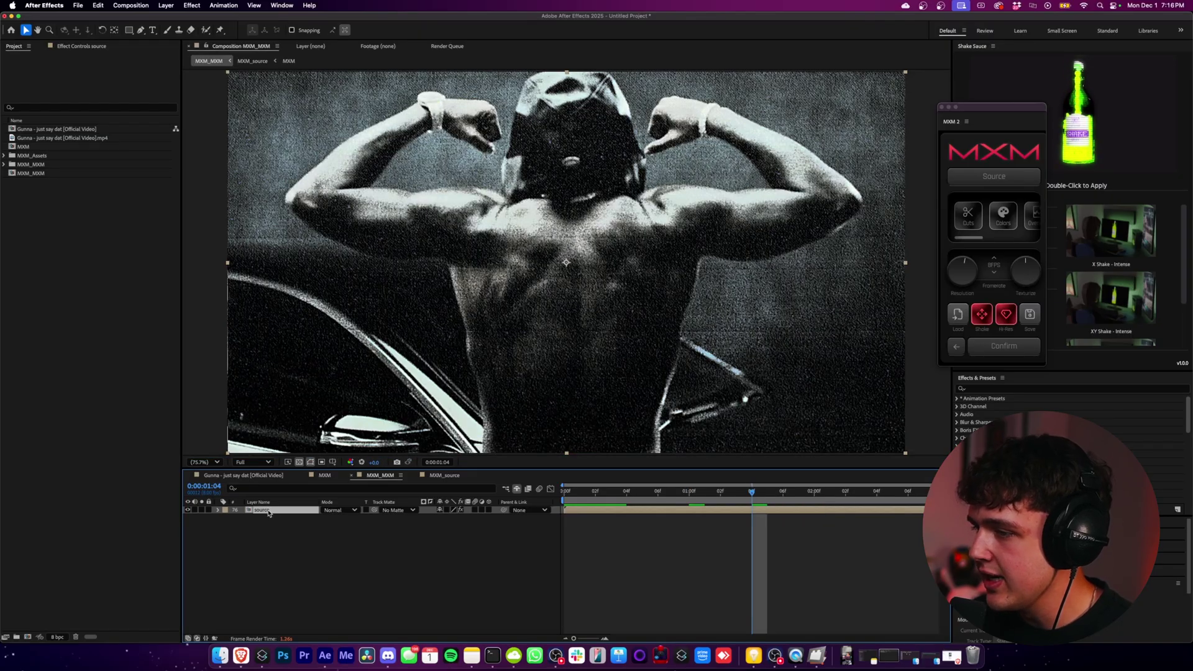
{"action": "left_click", "coordinate": [869, 495]}
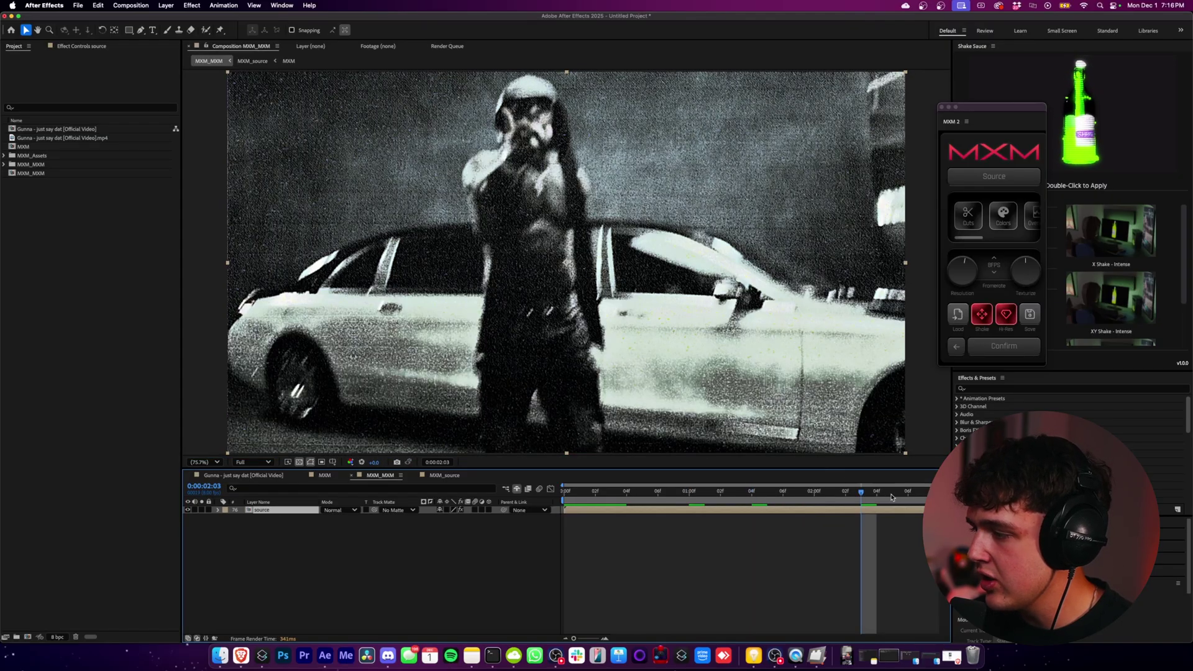
{"action": "left_click", "coordinate": [892, 495]}
{"action": "left_click", "coordinate": [921, 495]}
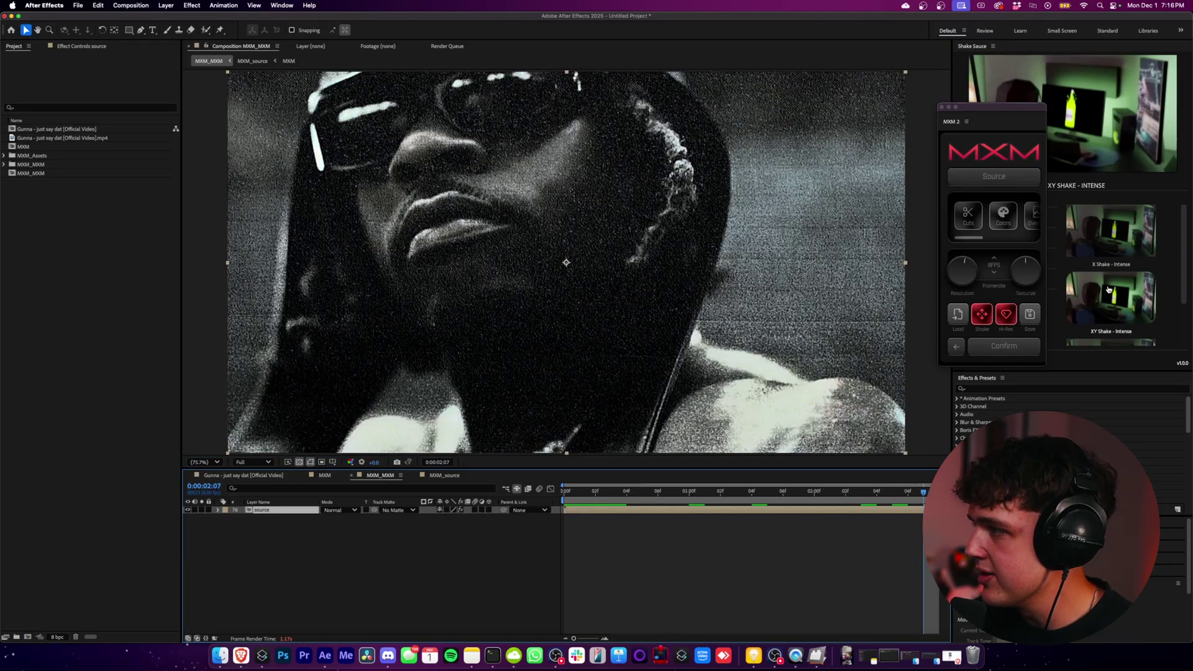
Browse the MXM 2 Colors presets and apply Sunfade
{"action": "left_click", "coordinate": [972, 239]}
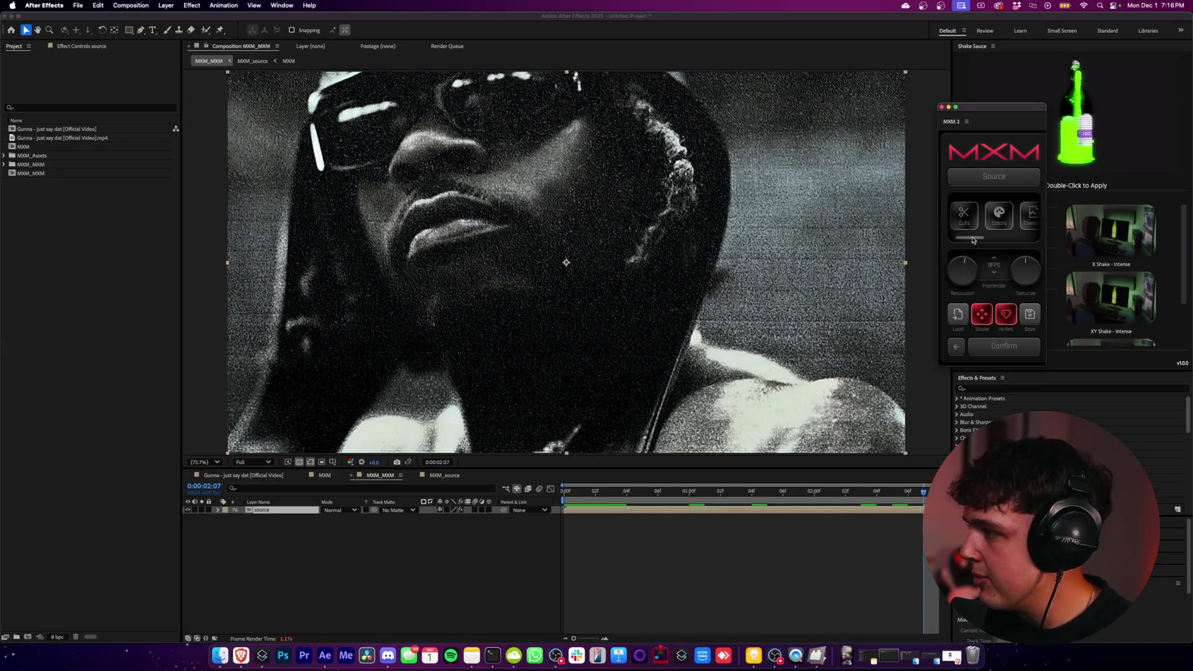
{"action": "left_click", "coordinate": [997, 214]}
{"action": "left_click", "coordinate": [1029, 268]}
{"action": "left_click", "coordinate": [1029, 269]}
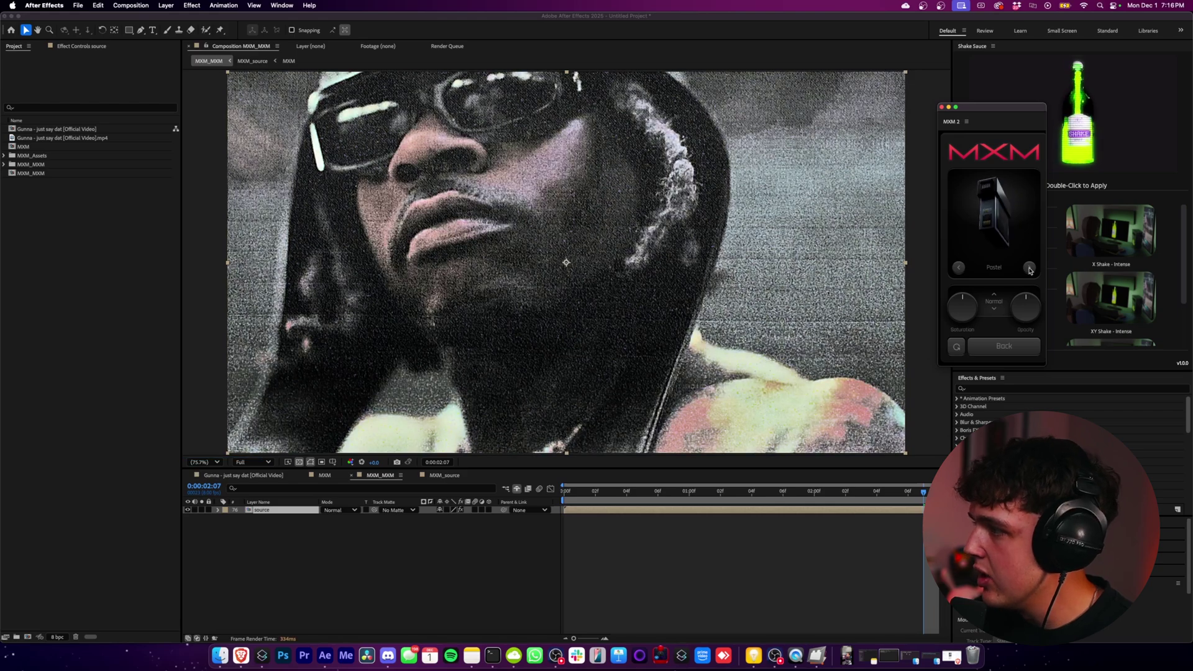
{"action": "left_click", "coordinate": [1029, 270]}
{"action": "left_click", "coordinate": [1030, 269]}
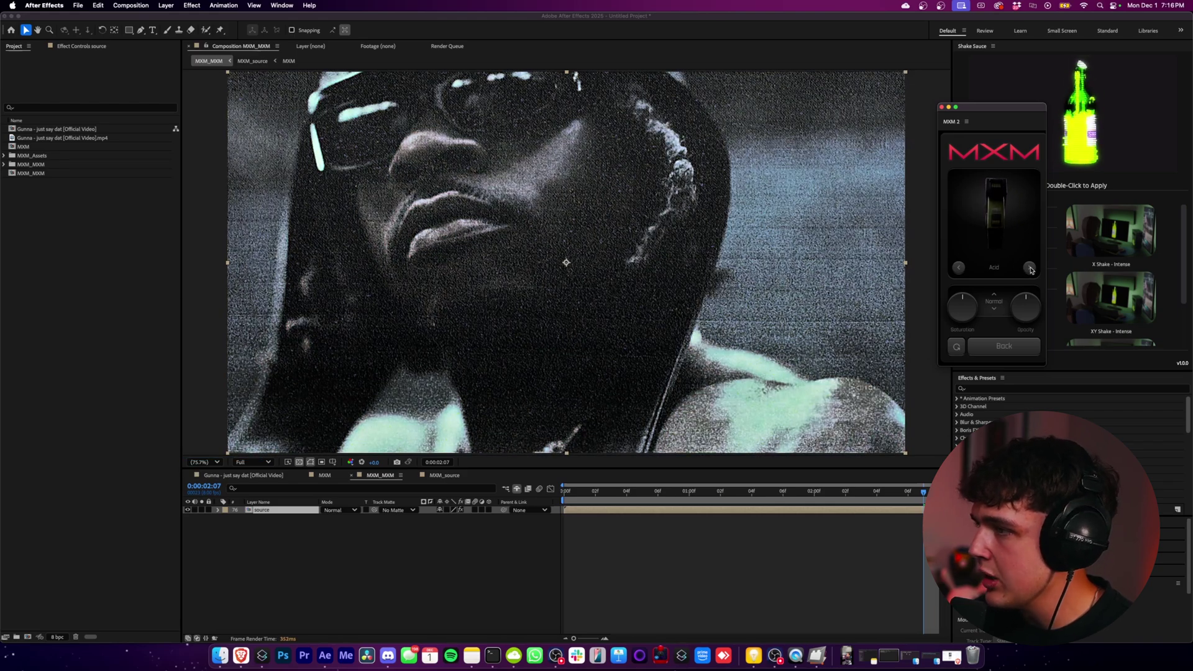
{"action": "left_click", "coordinate": [961, 271]}
{"action": "left_click", "coordinate": [962, 270]}
{"action": "left_click", "coordinate": [962, 271]}
{"action": "left_click", "coordinate": [961, 271]}
{"action": "left_click", "coordinate": [1028, 270]}
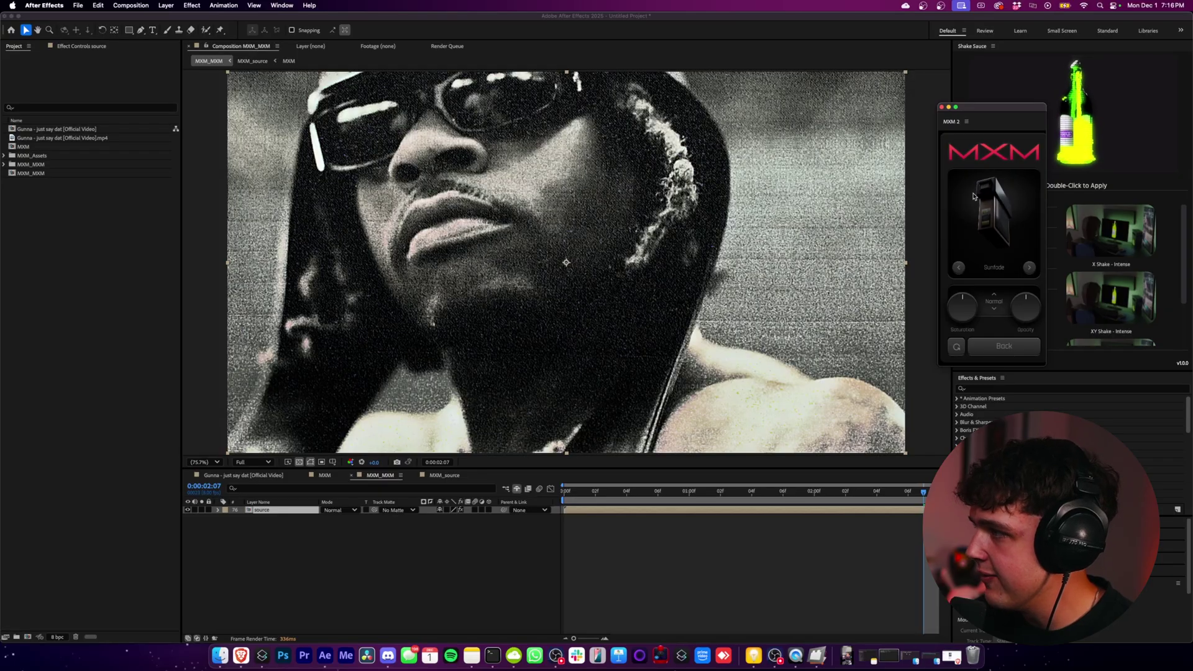
Adjust the opacity and saturation of the Sunfade color preset and return to the main MXM 2 controls
{"action": "mouse_move", "coordinate": [1024, 299]}
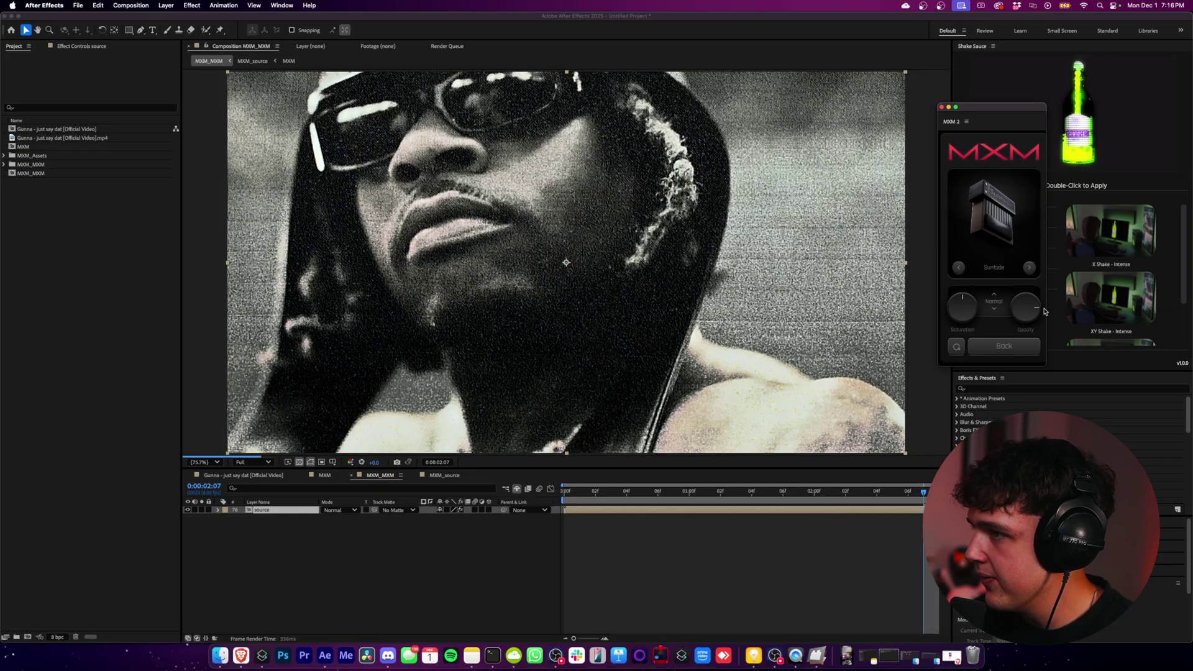
{"action": "left_click_drag", "start_coordinate": [1044, 310], "coordinate": [1046, 311]}
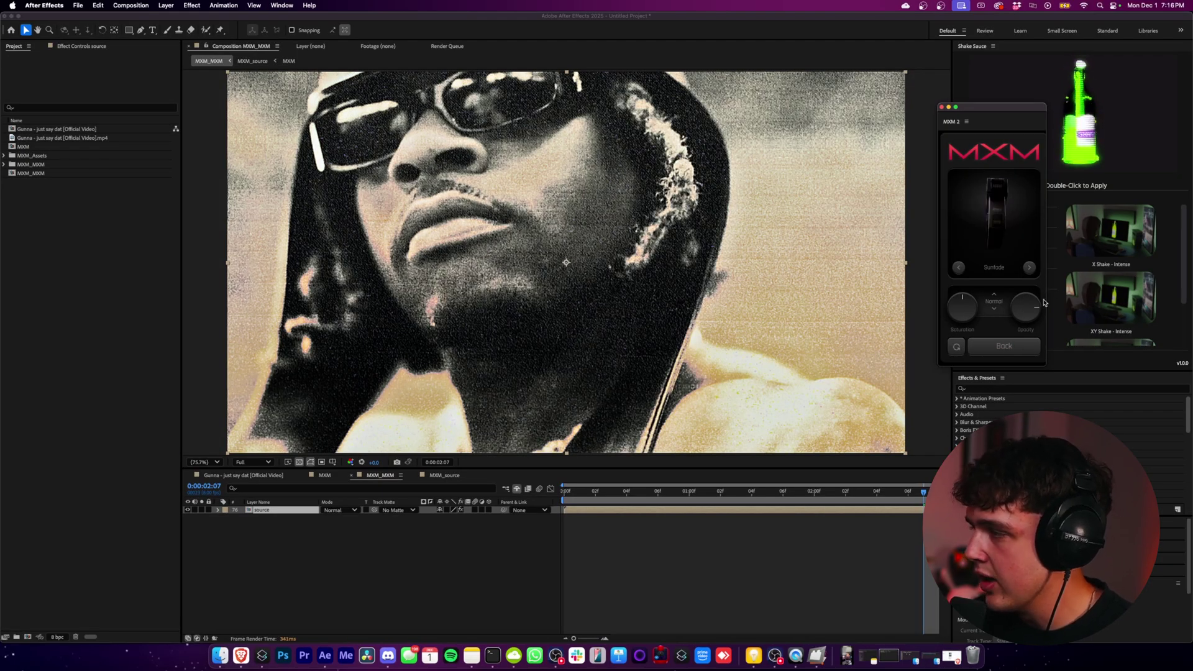
{"action": "left_click", "coordinate": [969, 301]}
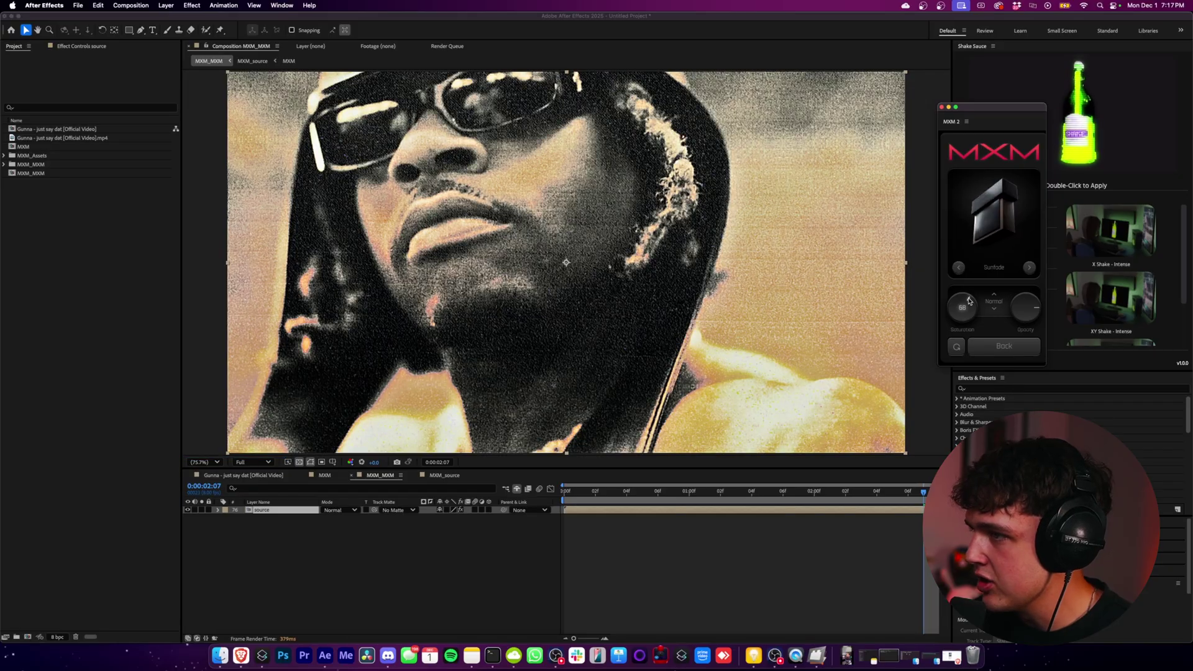
{"action": "left_click_drag", "start_coordinate": [956, 294], "coordinate": [965, 298]}
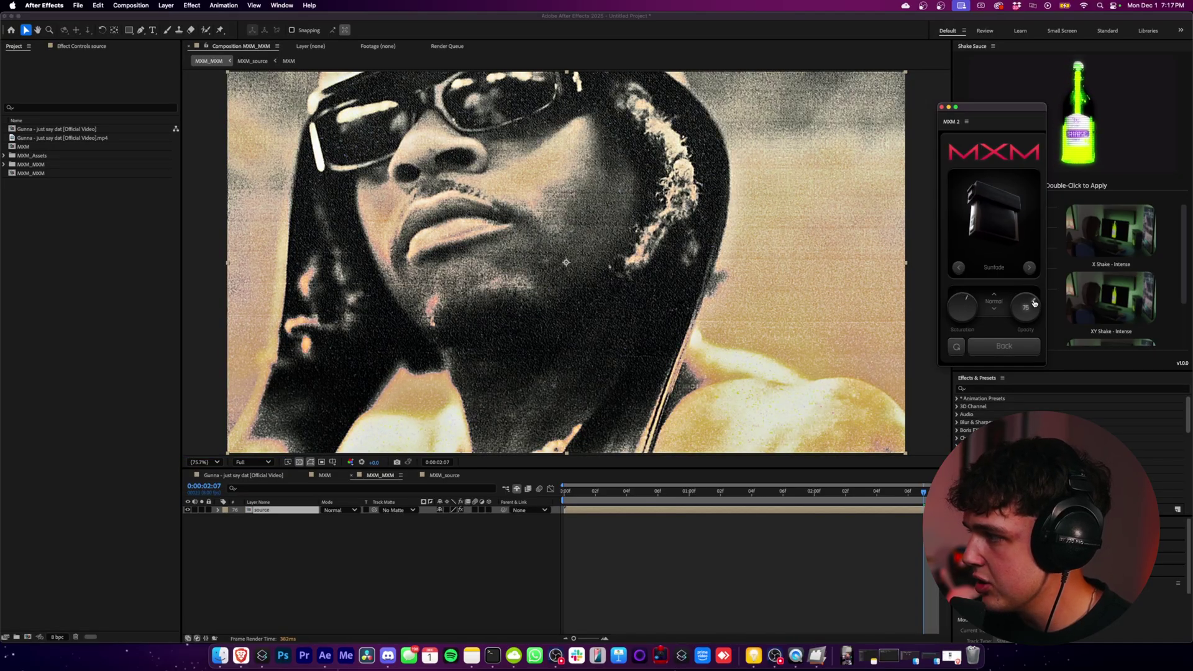
{"action": "left_click", "coordinate": [1019, 347]}
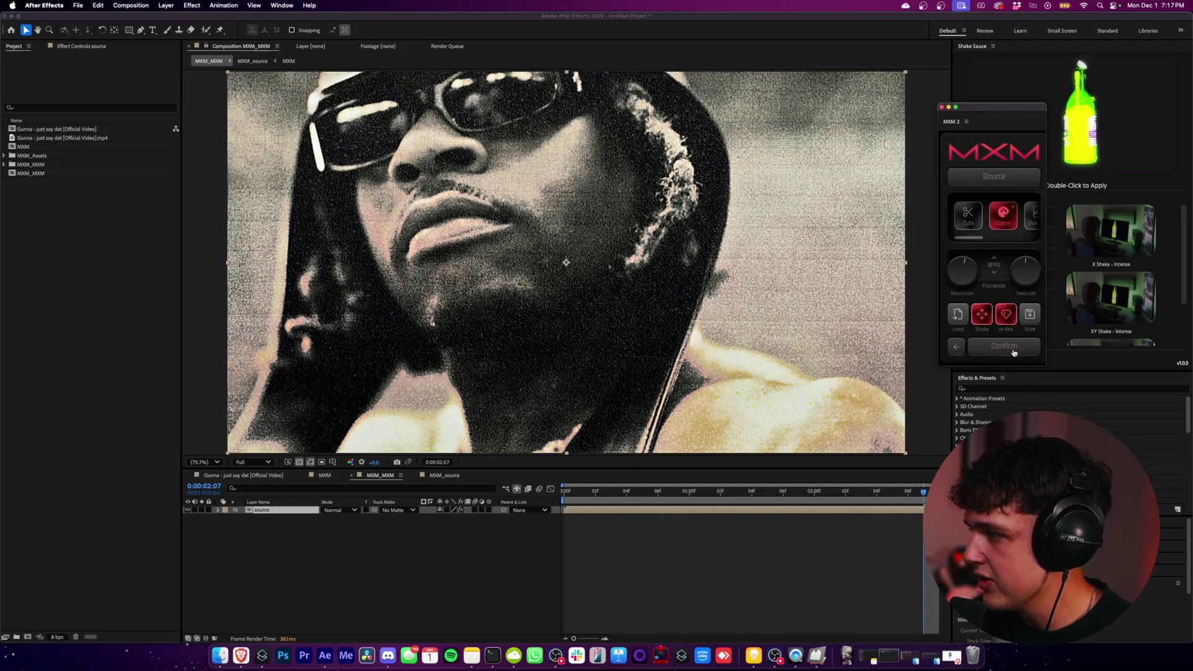
Add the Cuts effect with Layout 1 and Rips 1, and preview it from the composition's start
{"action": "left_click", "coordinate": [968, 216]}
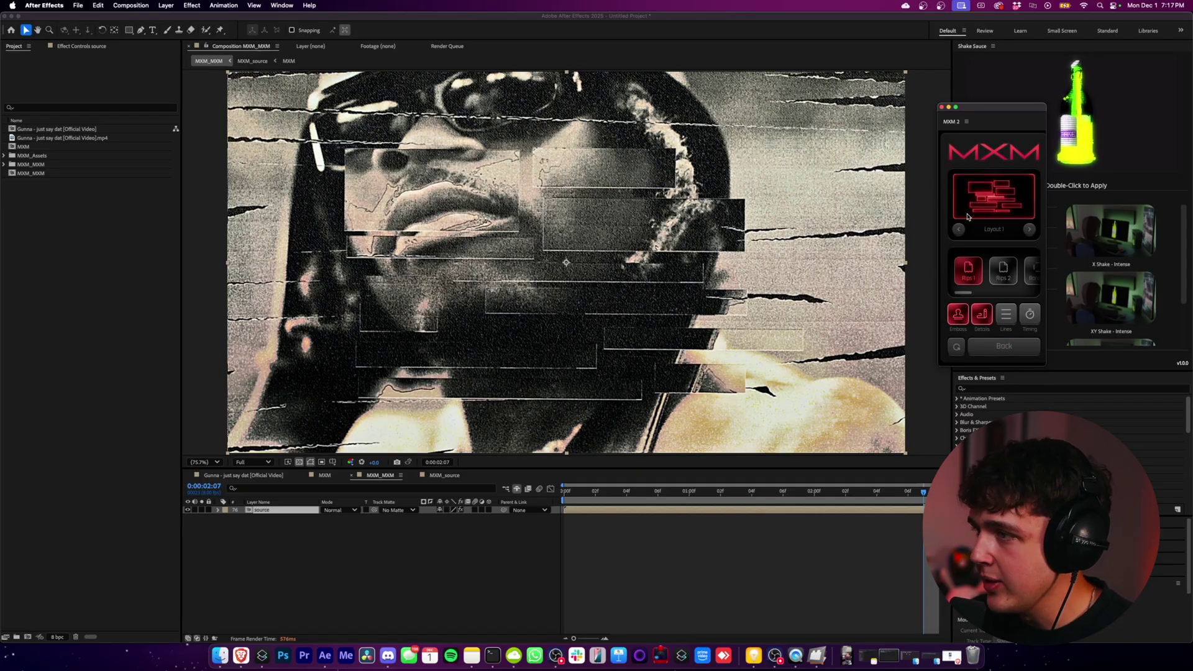
{"action": "left_click_drag", "start_coordinate": [597, 494], "coordinate": [556, 503]}
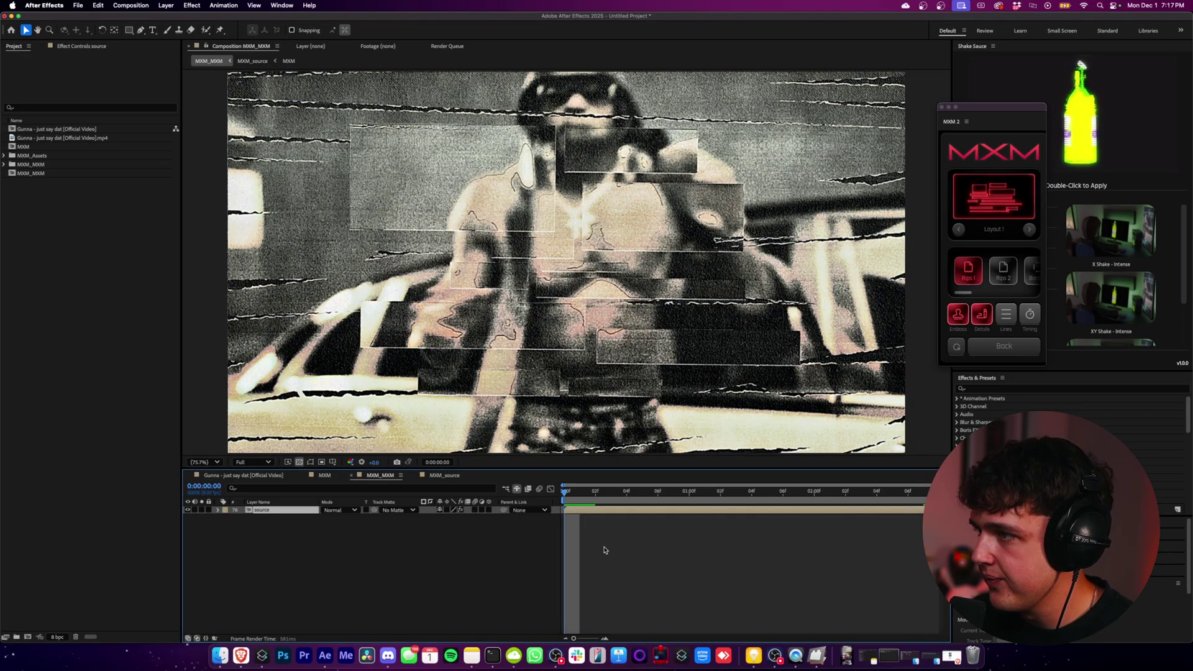
{"action": "key", "text": "space"}
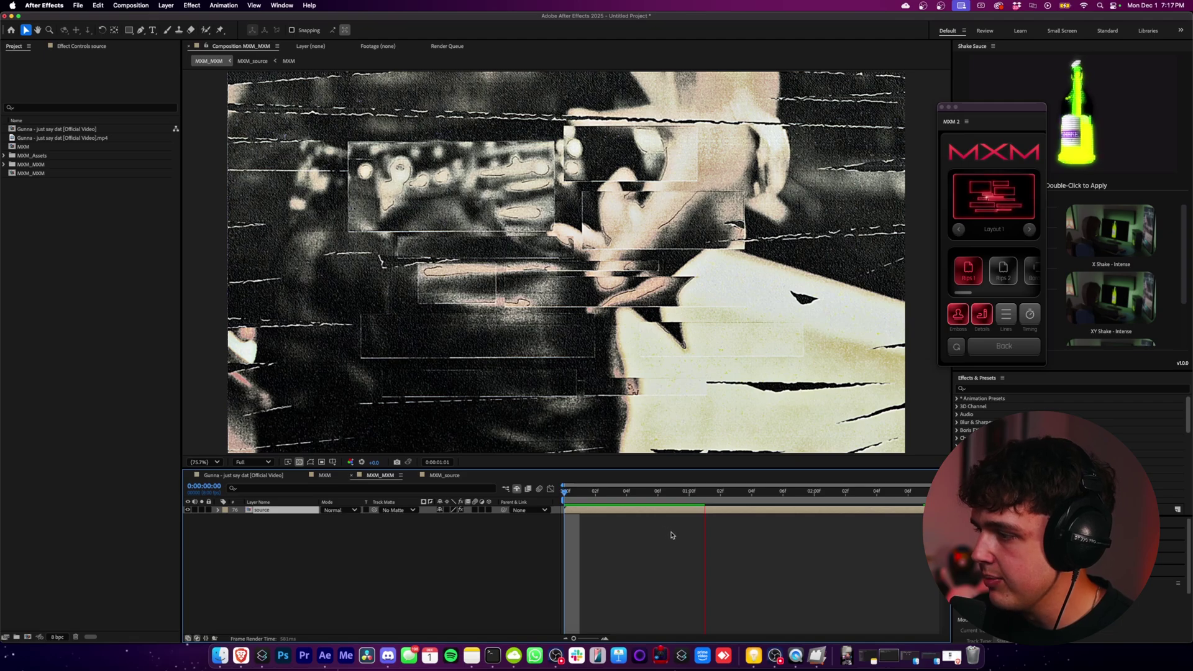
{"action": "key", "text": "space"}
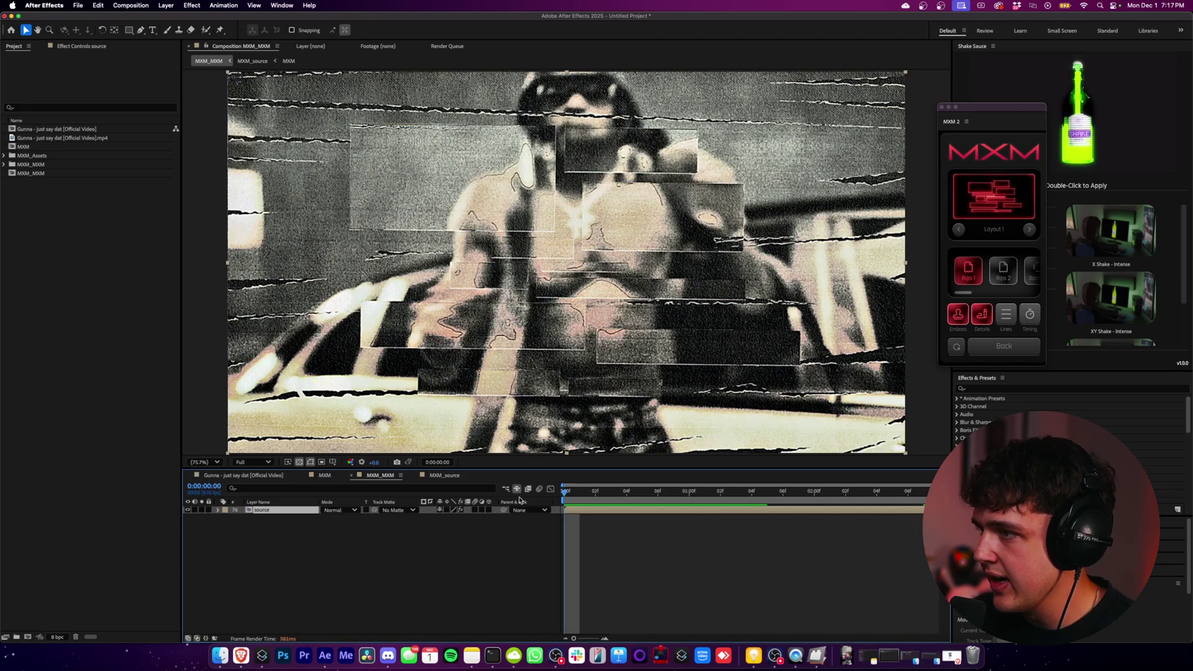
{"action": "key", "text": "space"}
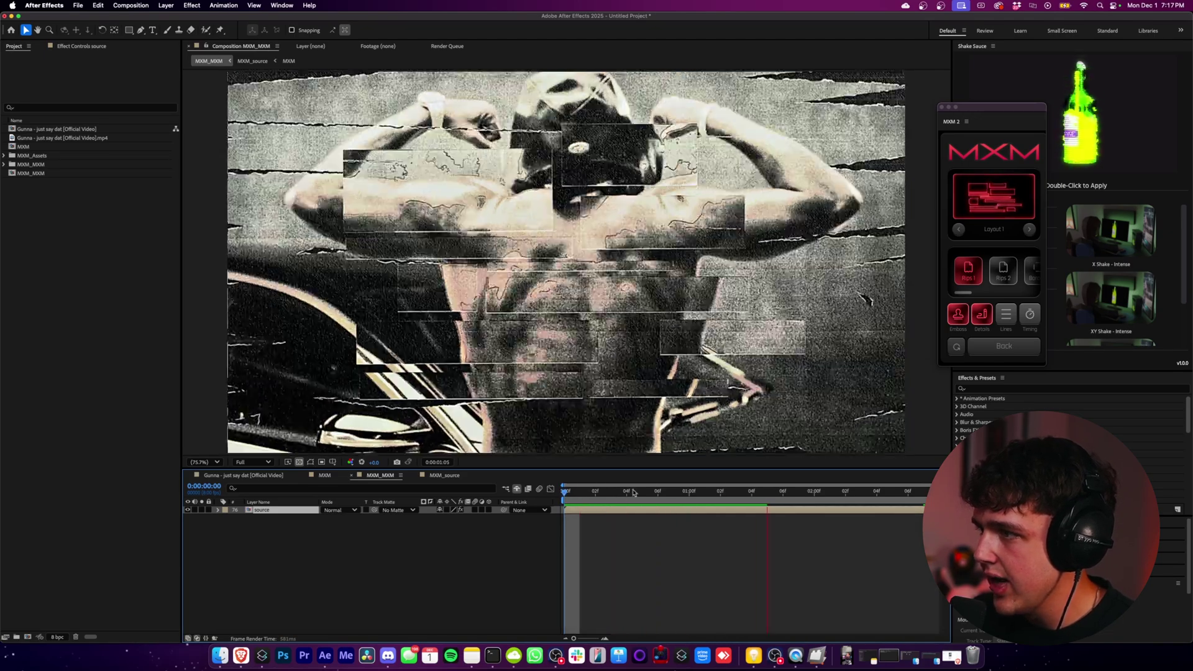
{"action": "key", "text": "space"}
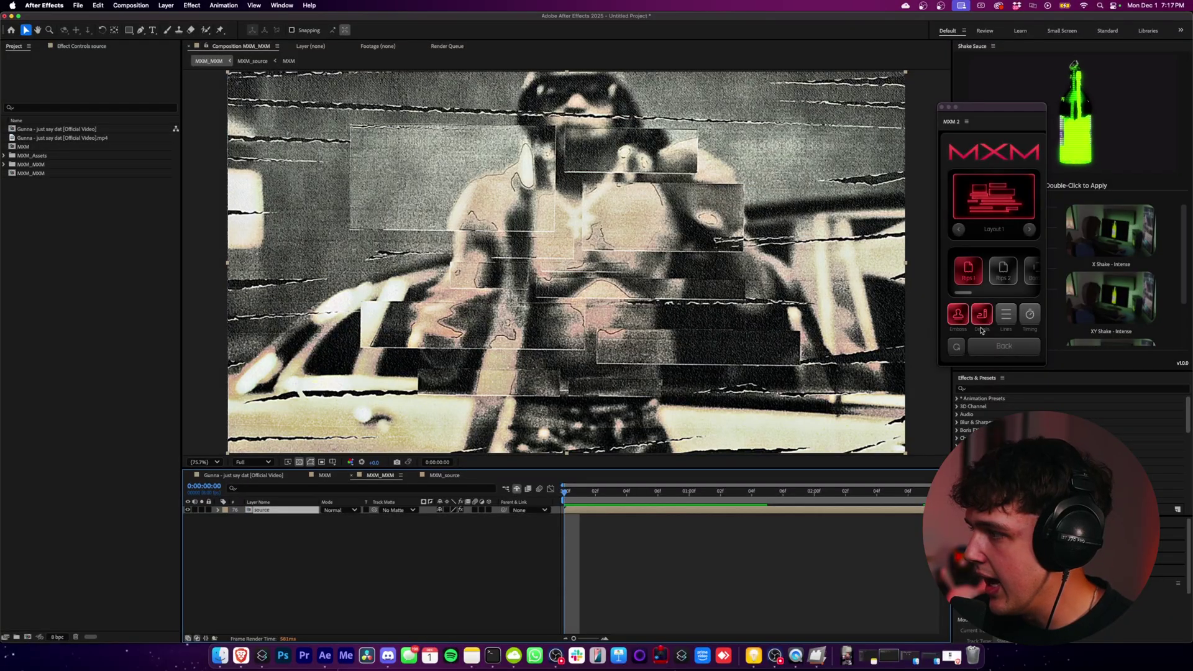
Turn off the Emboss and Details options of the Cuts effect and switch its paper texture to Rips 2
{"action": "left_click", "coordinate": [979, 320]}
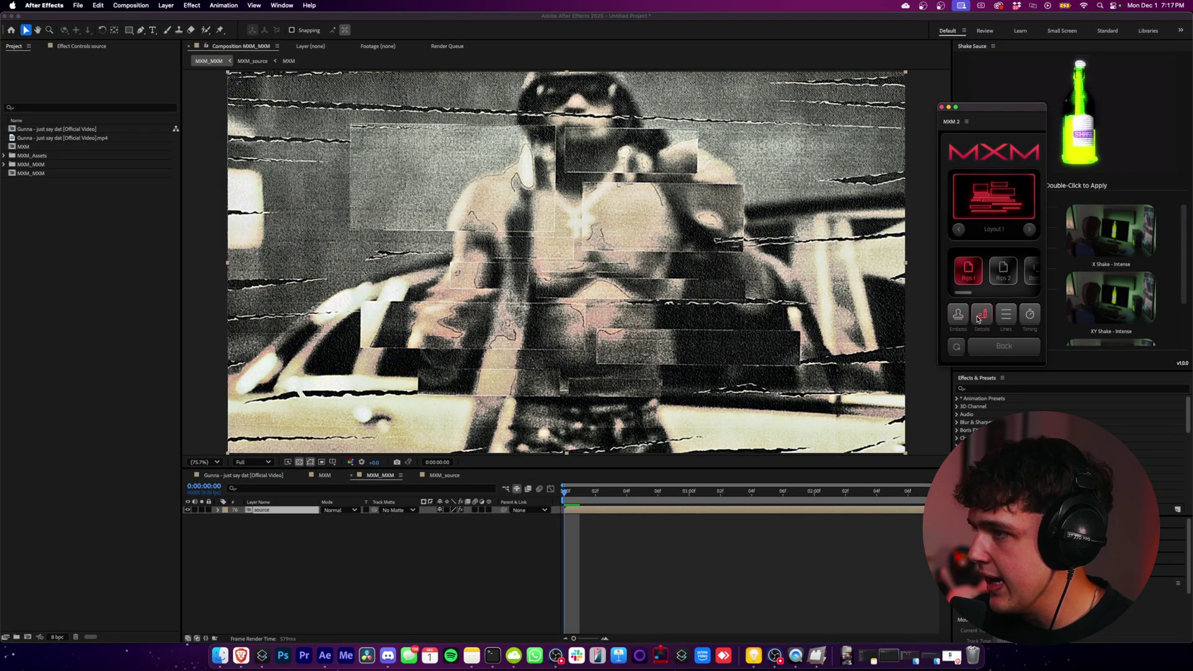
{"action": "left_click", "coordinate": [1003, 270]}
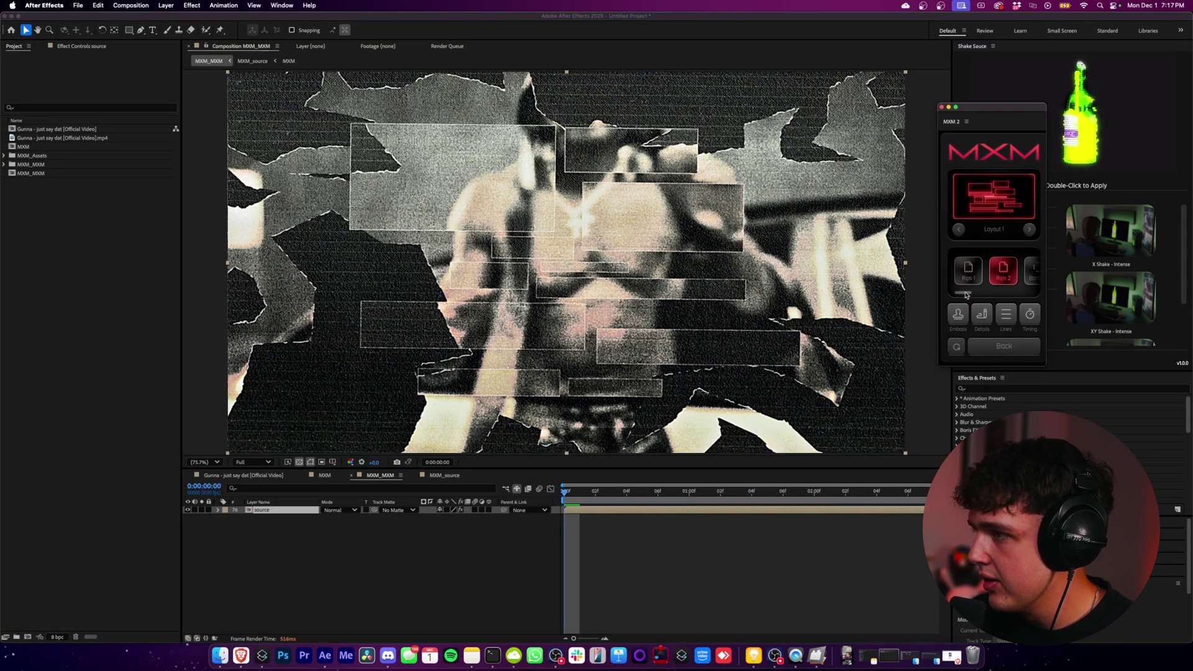
Try the Border textures of the Cuts effect, starting with Border 1, settle on a thin torn frame, and preview it
{"action": "left_click_drag", "start_coordinate": [965, 293], "coordinate": [975, 293]}
{"action": "left_click", "coordinate": [985, 273]}
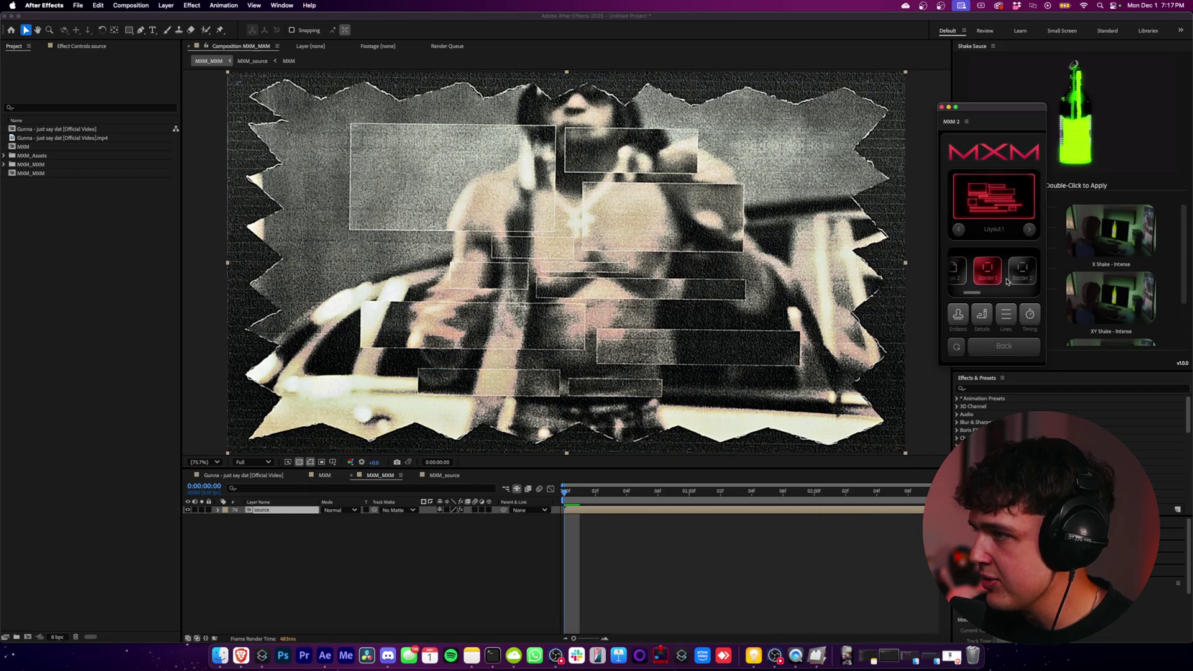
{"action": "left_click", "coordinate": [1020, 271]}
{"action": "left_click_drag", "start_coordinate": [980, 295], "coordinate": [993, 296]}
{"action": "left_click", "coordinate": [1004, 281]}
{"action": "left_click", "coordinate": [1013, 275]}
{"action": "left_click_drag", "start_coordinate": [986, 294], "coordinate": [983, 294]}
{"action": "left_click", "coordinate": [977, 281]}
{"action": "left_click", "coordinate": [607, 481]}
{"action": "key", "text": "space"}
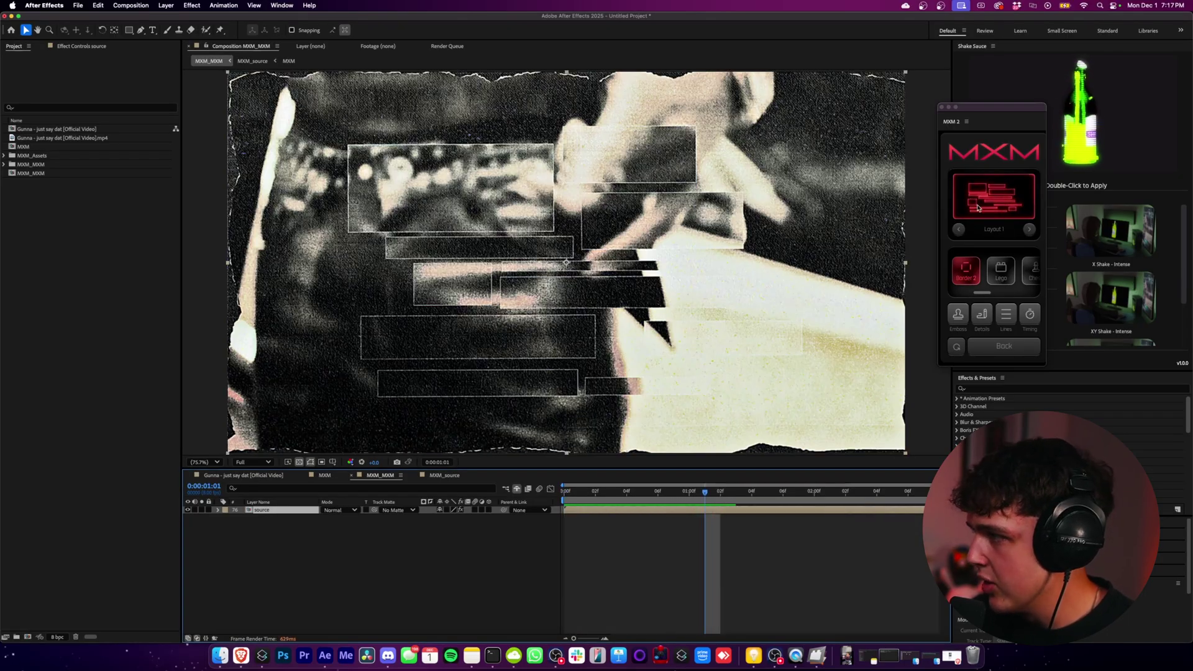
Switch the Cuts effect to Layout 3, preview it, and turn on Emboss
{"action": "left_click", "coordinate": [1029, 230]}
{"action": "left_click", "coordinate": [1028, 230]}
{"action": "left_click", "coordinate": [612, 508]}
{"action": "key", "text": "space"}
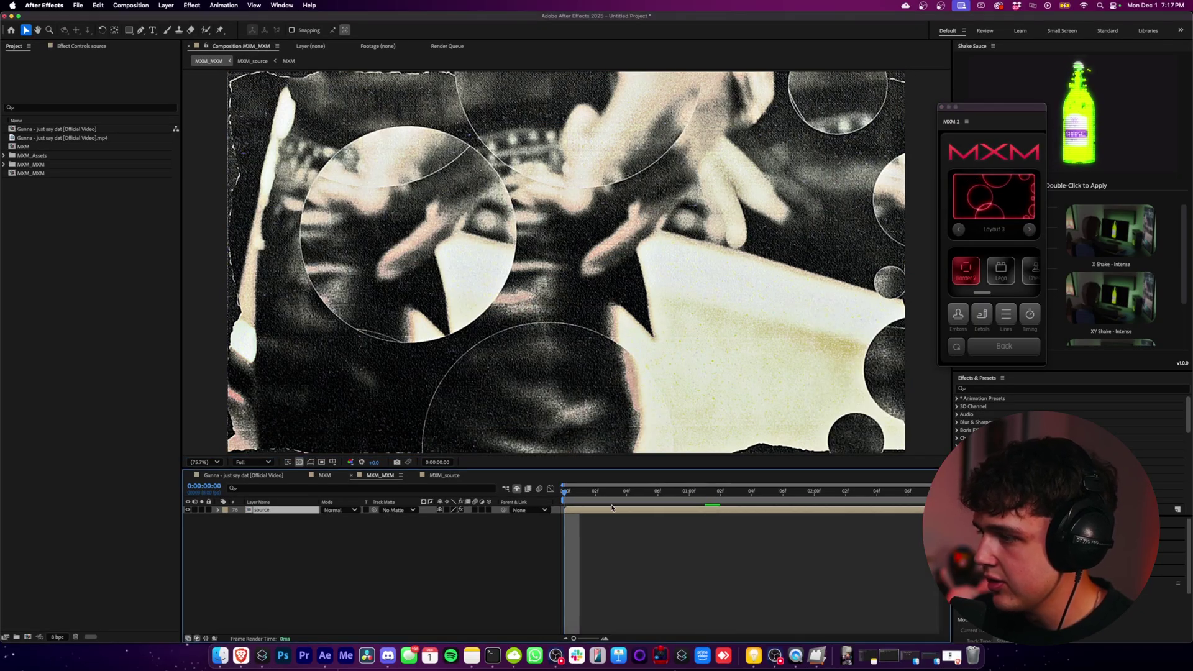
{"action": "key", "text": "space"}
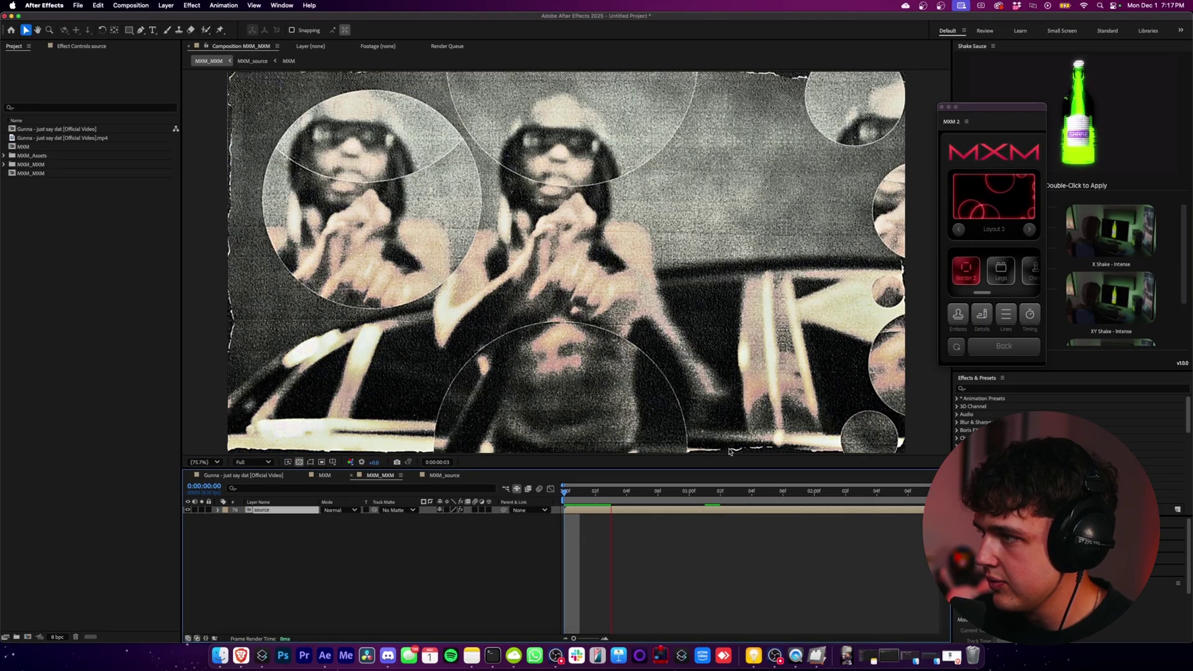
{"action": "left_click", "coordinate": [961, 313]}
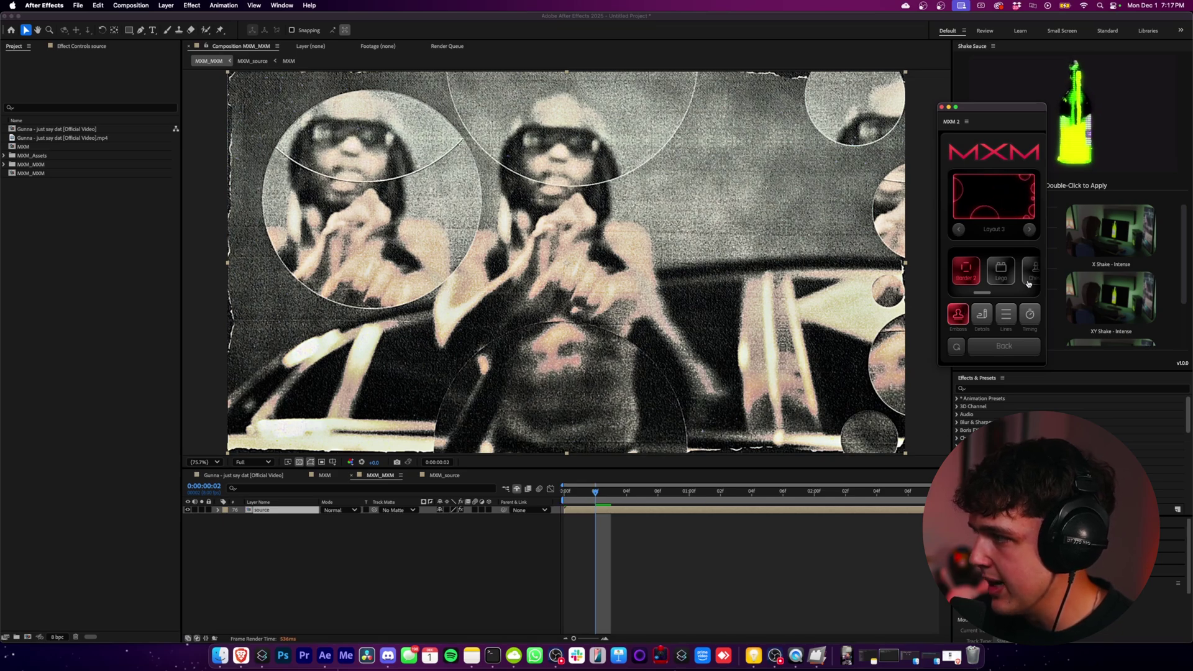
Go through the following Cuts layouts up to Layout 7 and preview that layout's animation
{"action": "left_click", "coordinate": [1029, 230]}
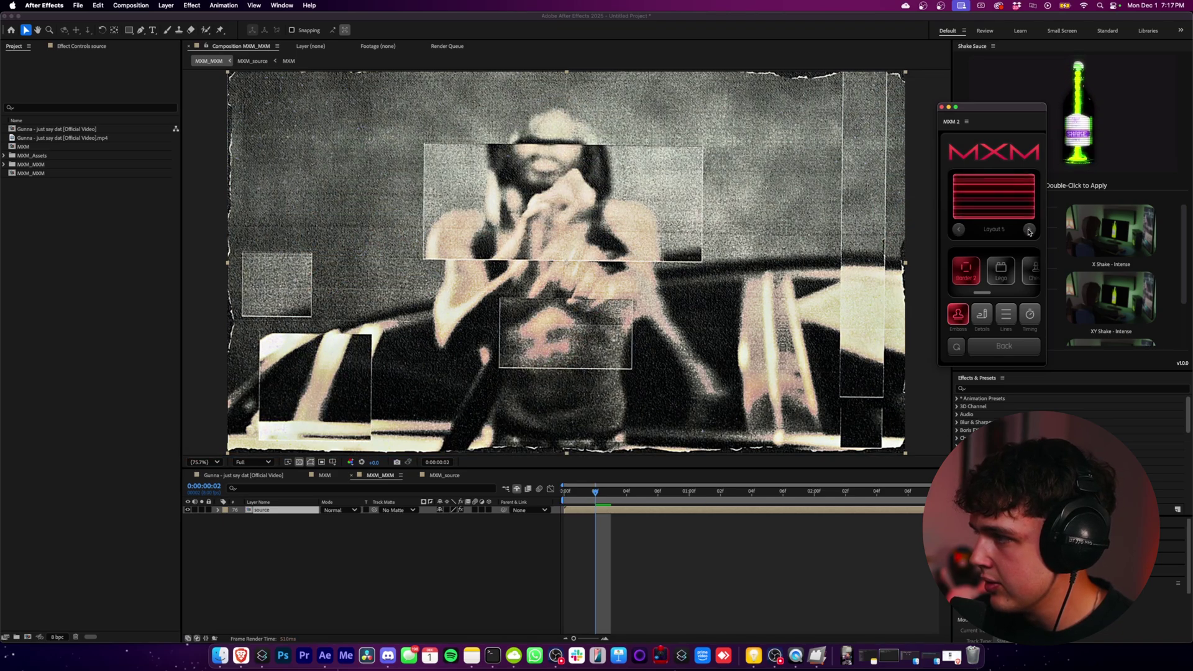
{"action": "left_click", "coordinate": [1029, 231]}
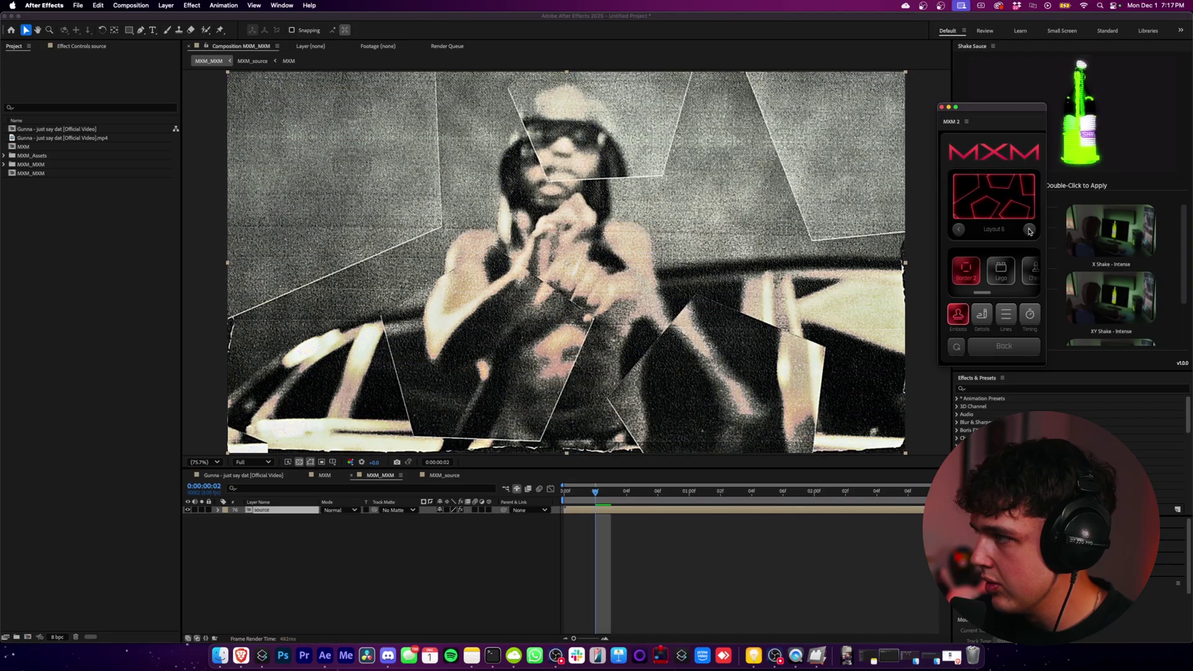
{"action": "left_click", "coordinate": [1029, 230]}
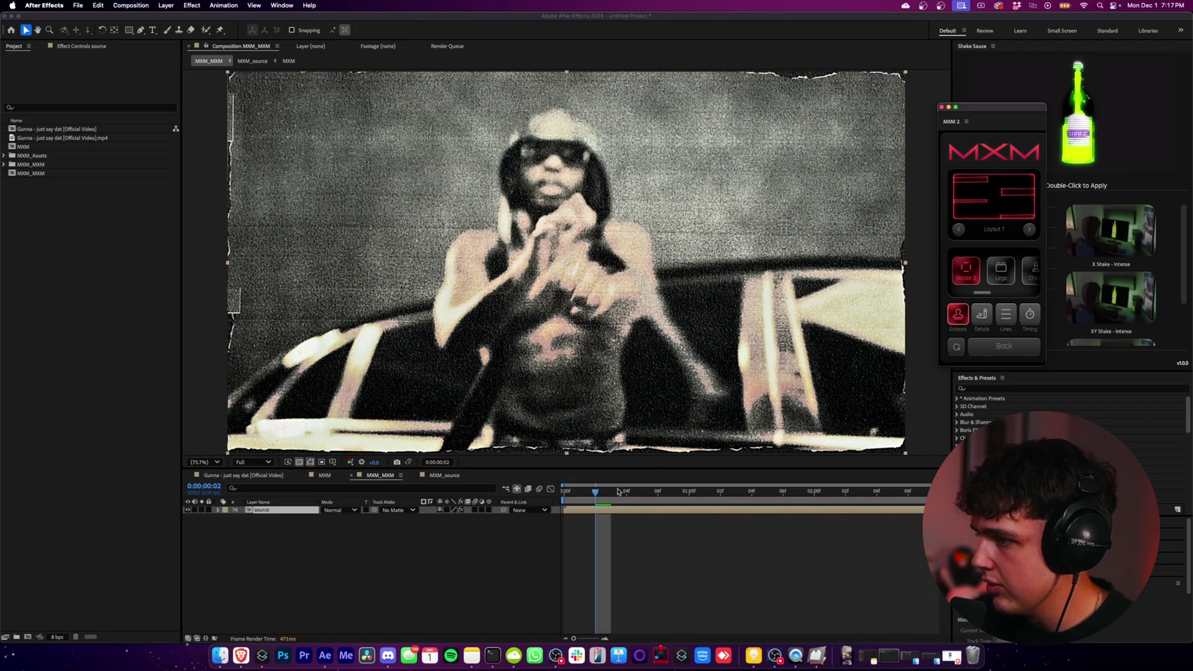
{"action": "key", "text": "space"}
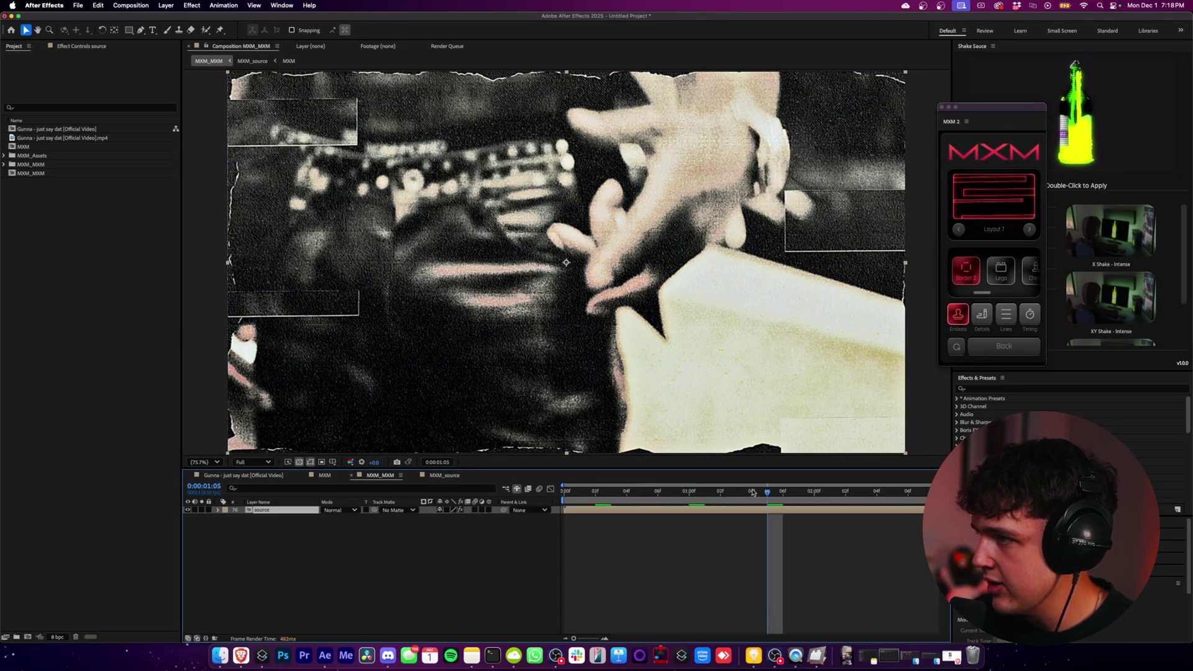
{"action": "left_click", "coordinate": [718, 491]}
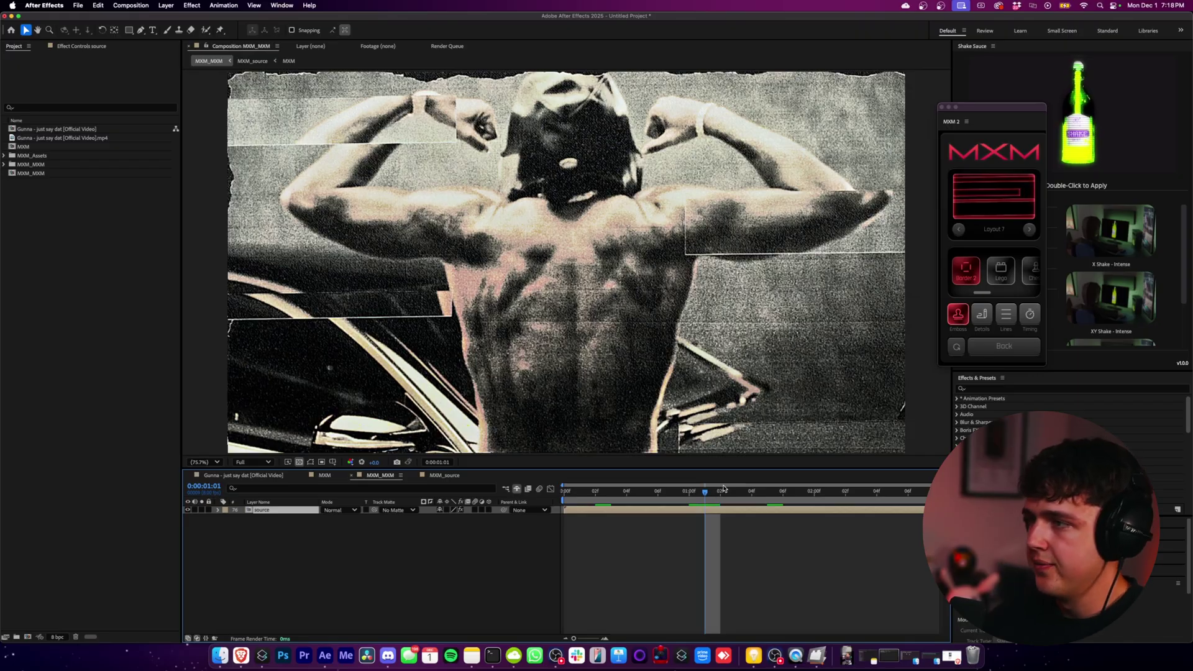
{"action": "key", "text": "space"}
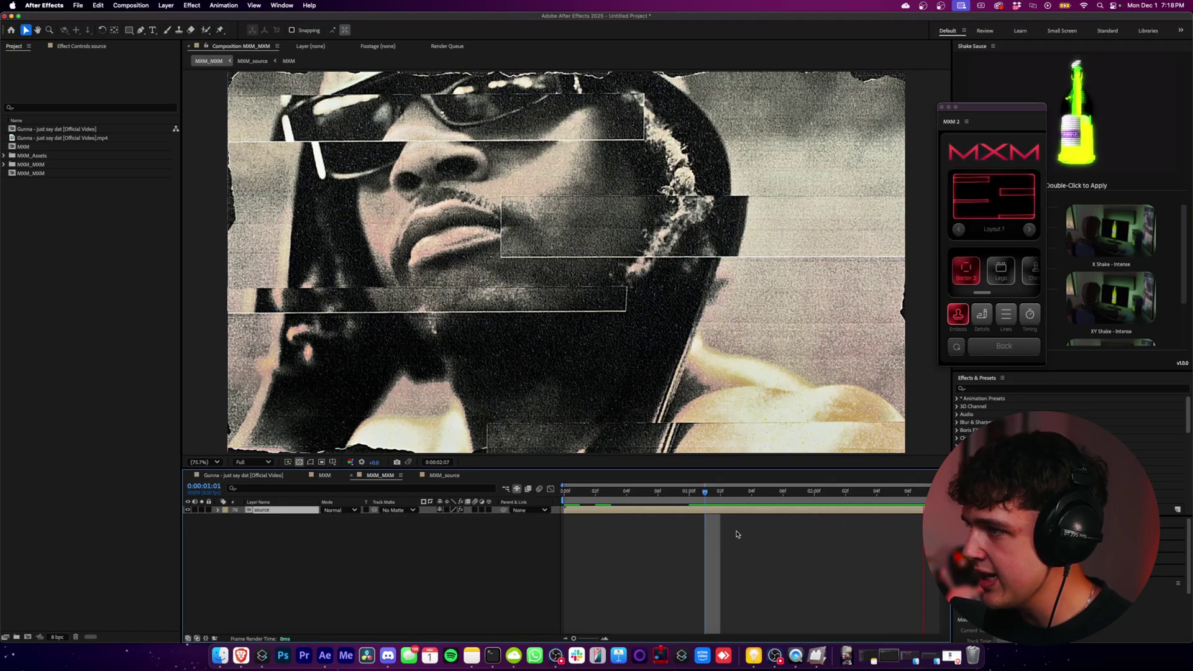
Switch the Cuts effect to Layout 9 and turn off its border texture and Emboss option
{"action": "left_click", "coordinate": [1029, 230]}
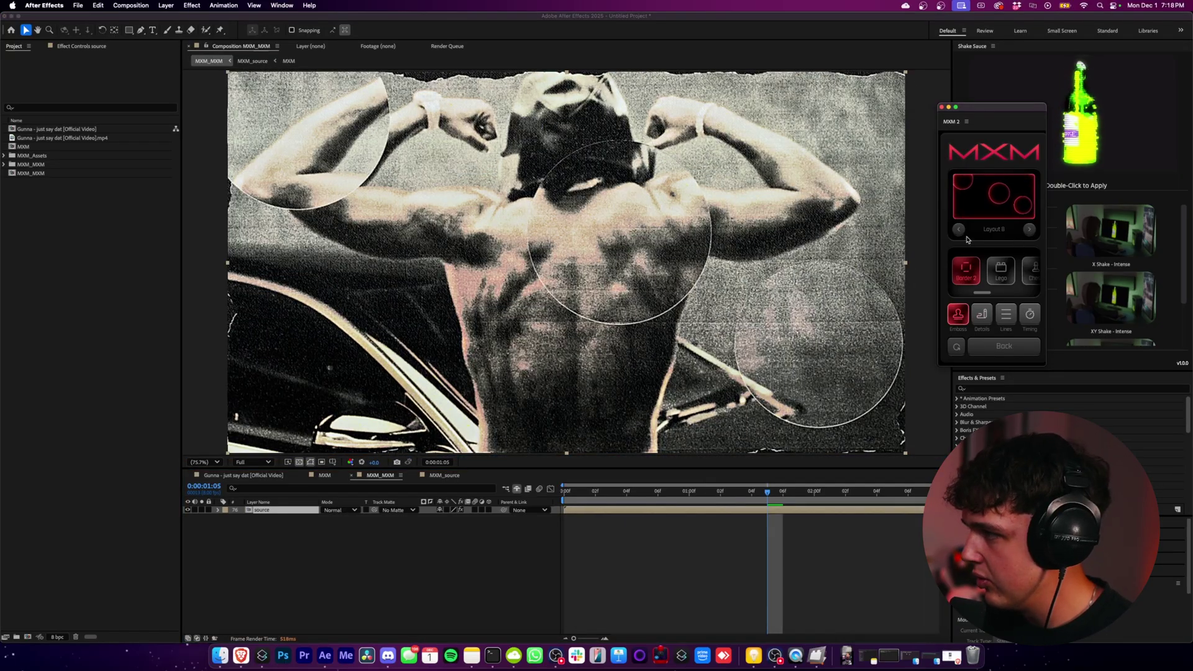
{"action": "left_click", "coordinate": [960, 231]}
{"action": "left_click", "coordinate": [1029, 229]}
{"action": "left_click", "coordinate": [1028, 229]}
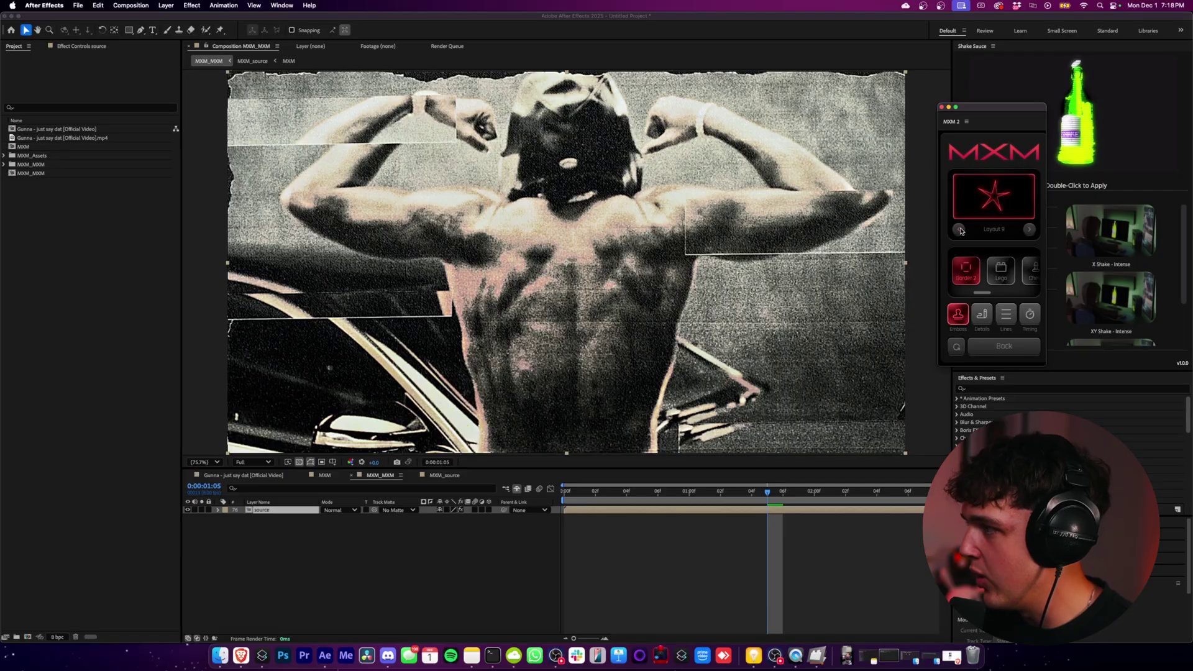
{"action": "left_click", "coordinate": [969, 280]}
{"action": "left_click", "coordinate": [957, 314]}
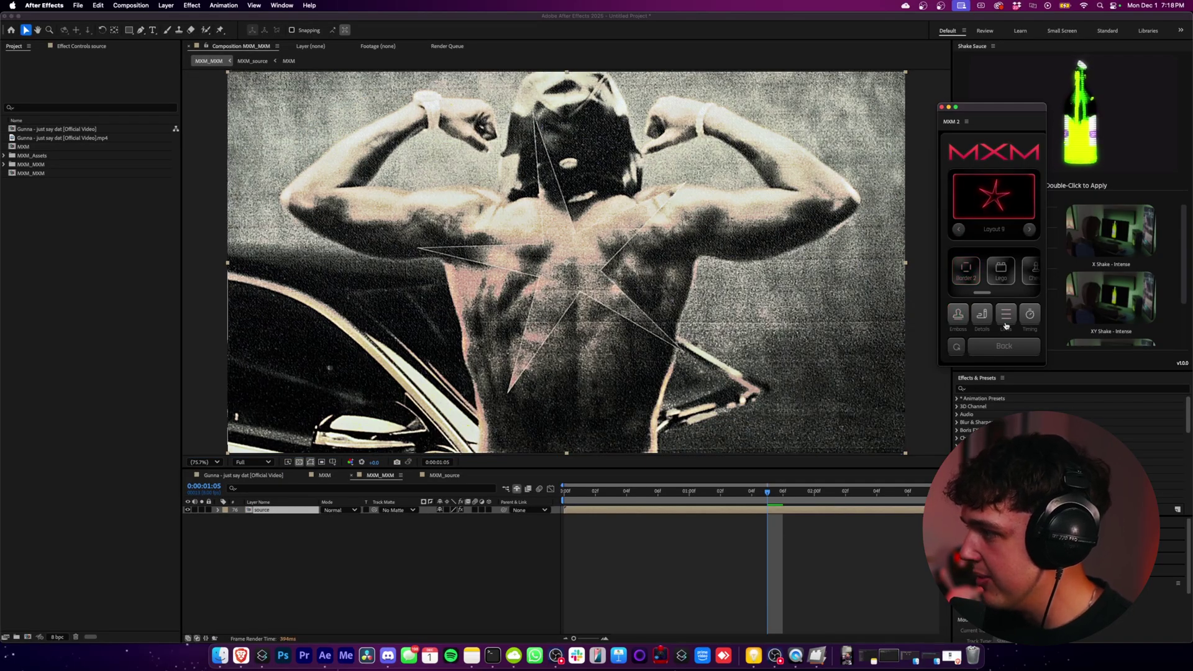
Return to the main MXM 2 controls and remove the Cuts and Colors effects
{"action": "left_click", "coordinate": [957, 347]}
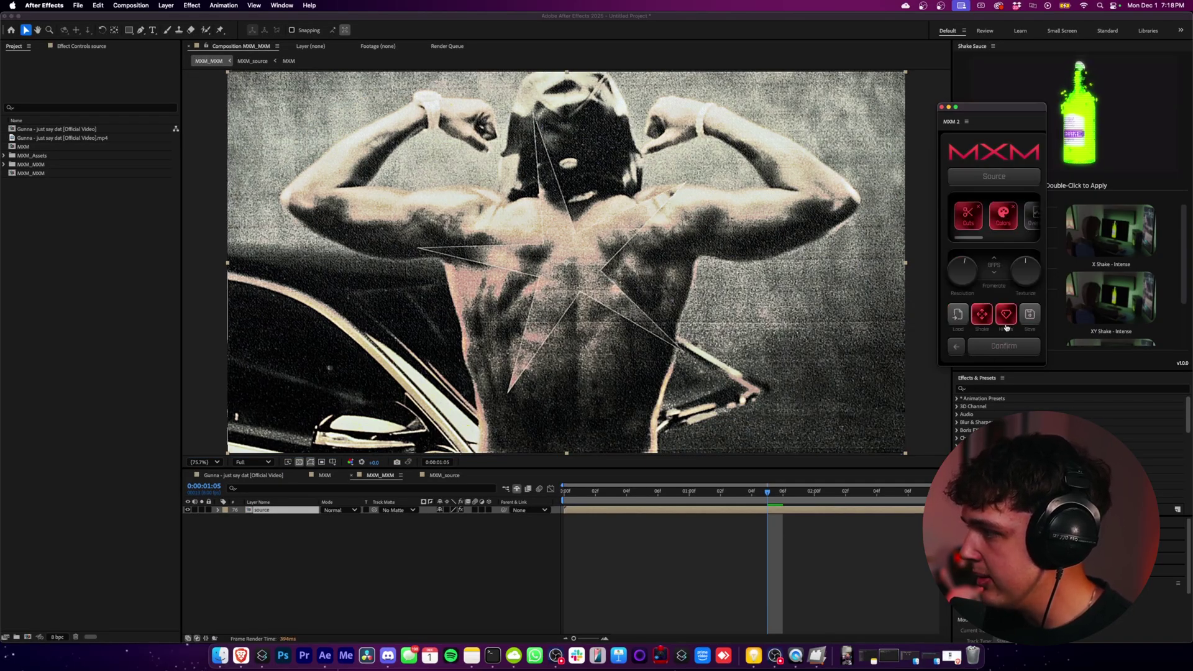
{"action": "left_click", "coordinate": [978, 207]}
{"action": "left_click", "coordinate": [1012, 207]}
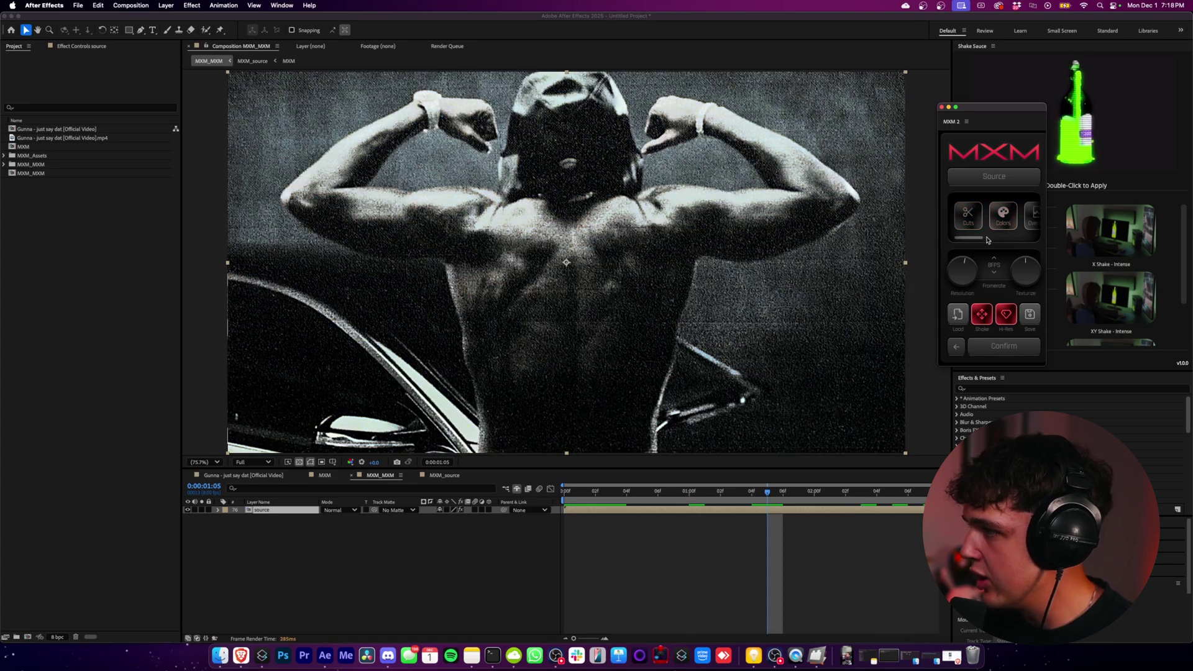
Add the Overlays effect and try its first overlay types, including scribbles and hair
{"action": "left_click_drag", "start_coordinate": [973, 239], "coordinate": [989, 240]}
{"action": "left_click", "coordinate": [994, 225]}
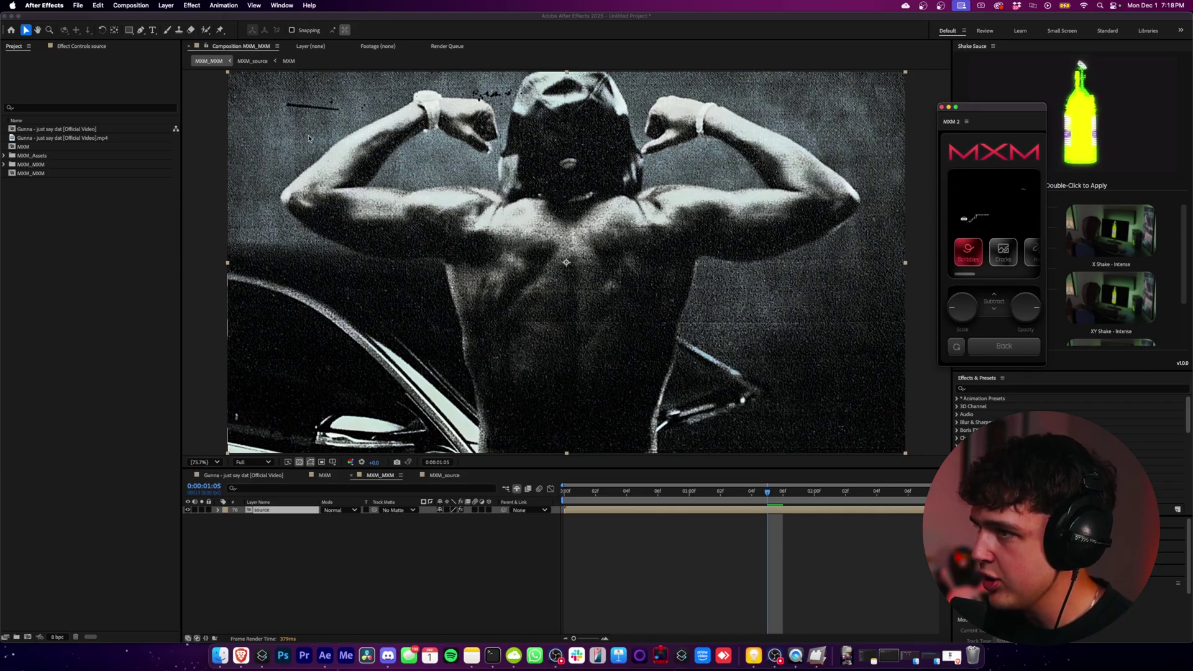
{"action": "left_click", "coordinate": [1003, 252]}
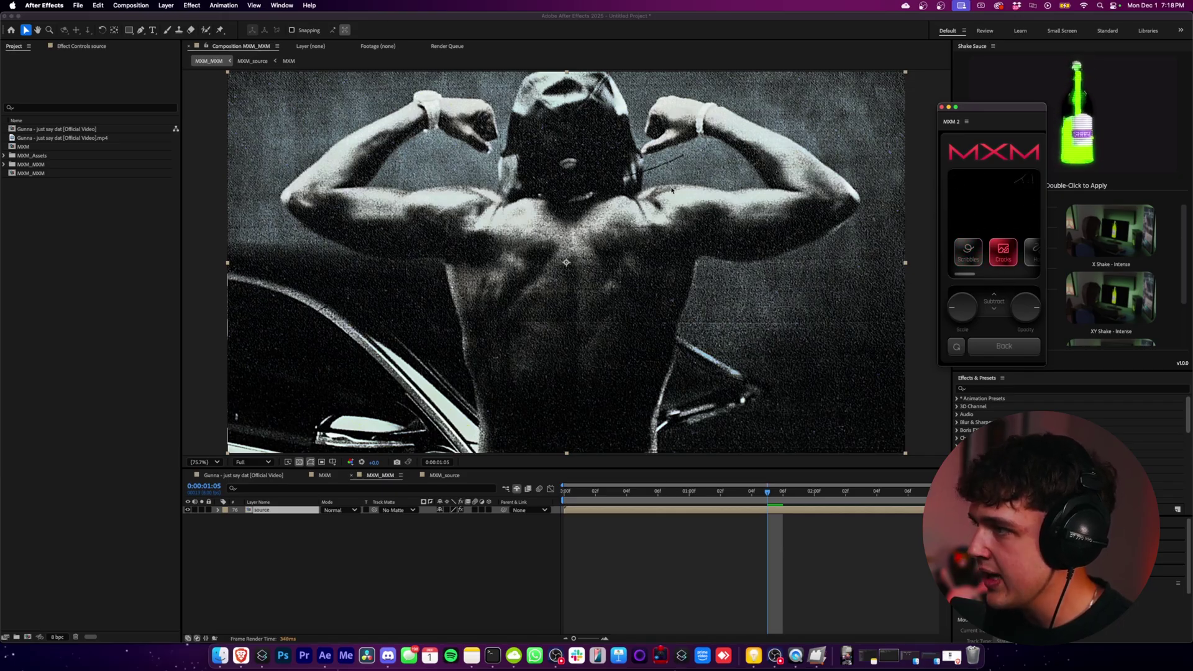
{"action": "left_click", "coordinate": [969, 252]}
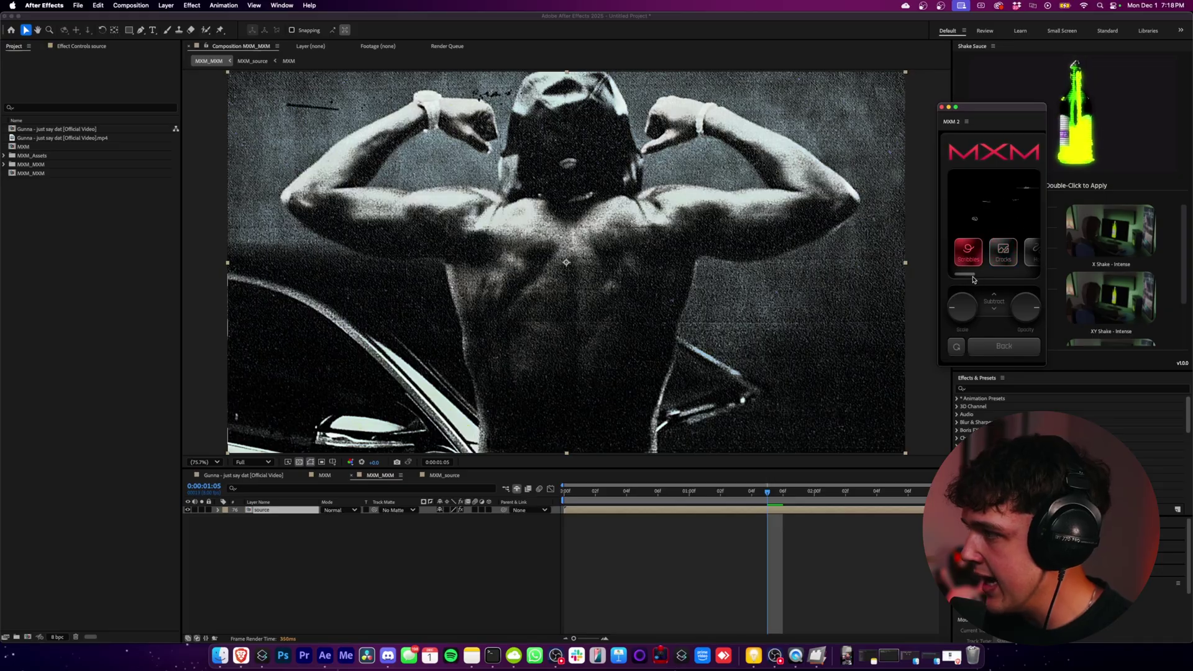
{"action": "left_click_drag", "start_coordinate": [975, 278], "coordinate": [978, 277]}
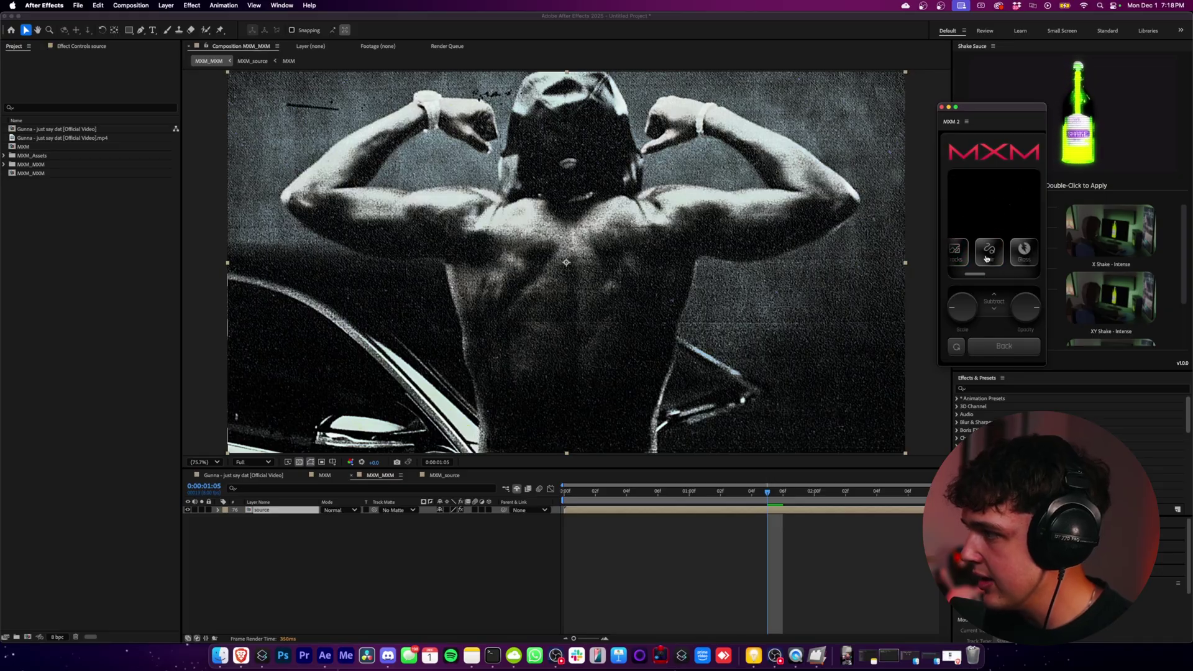
{"action": "left_click", "coordinate": [988, 257]}
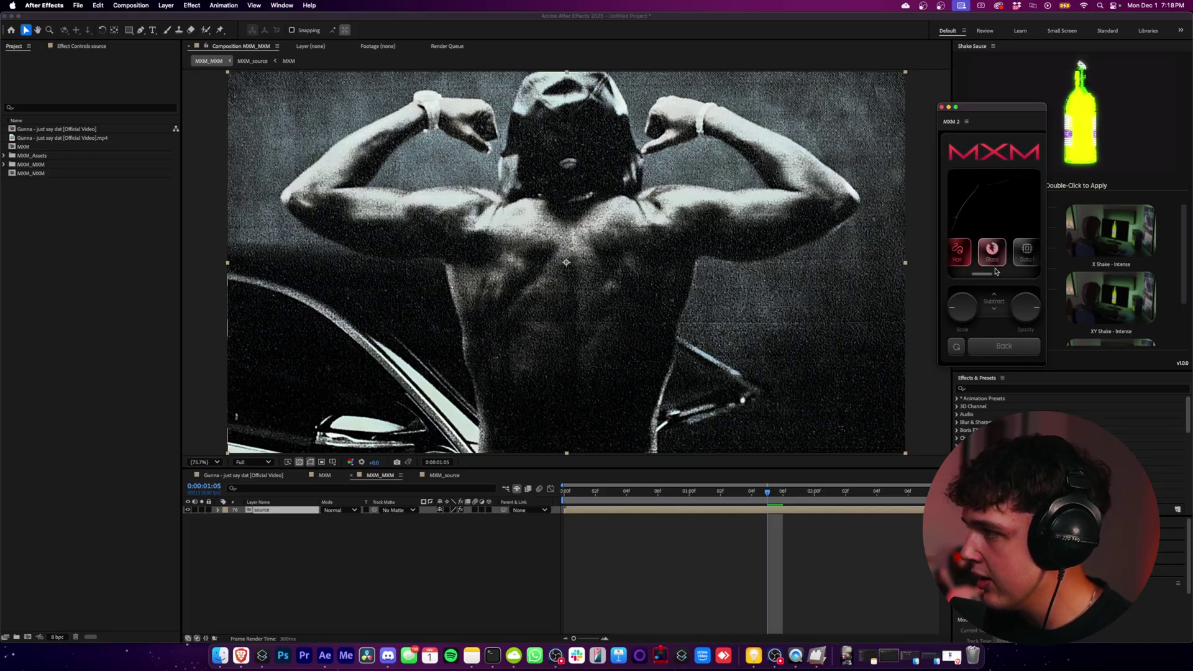
Apply the bluish light overlay next to Burns and preview it from the composition's start
{"action": "left_click_drag", "start_coordinate": [991, 278], "coordinate": [1009, 276]}
{"action": "left_click", "coordinate": [1011, 260]}
{"action": "left_click", "coordinate": [996, 248]}
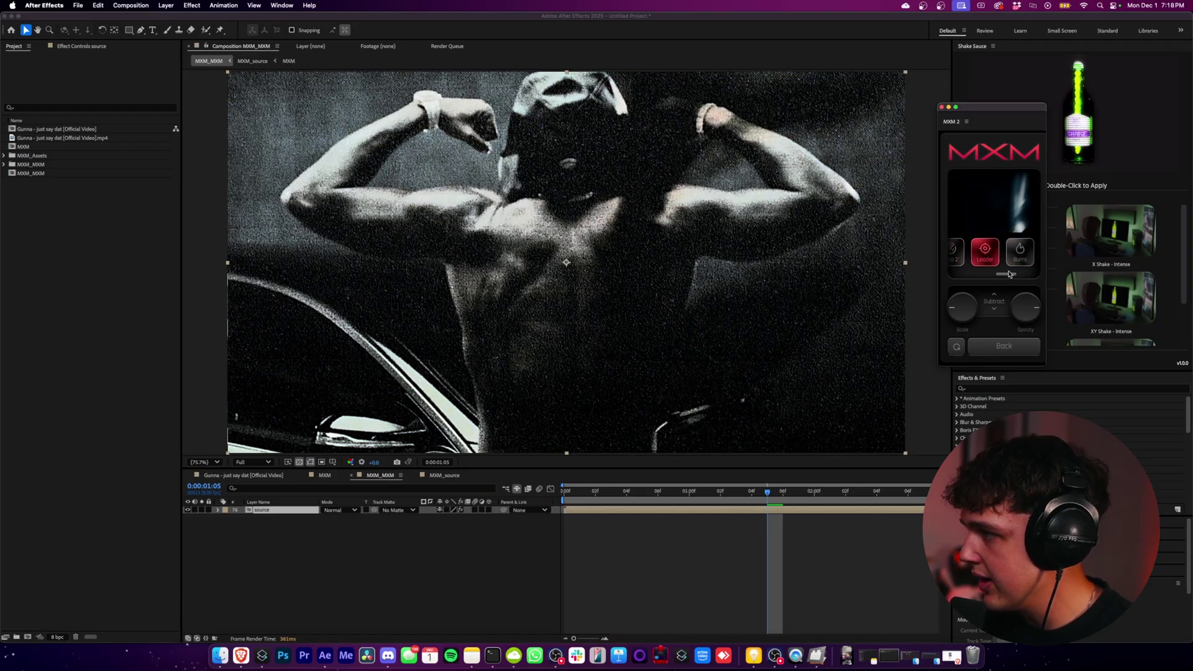
{"action": "left_click", "coordinate": [667, 522]}
{"action": "key", "text": "Home"}
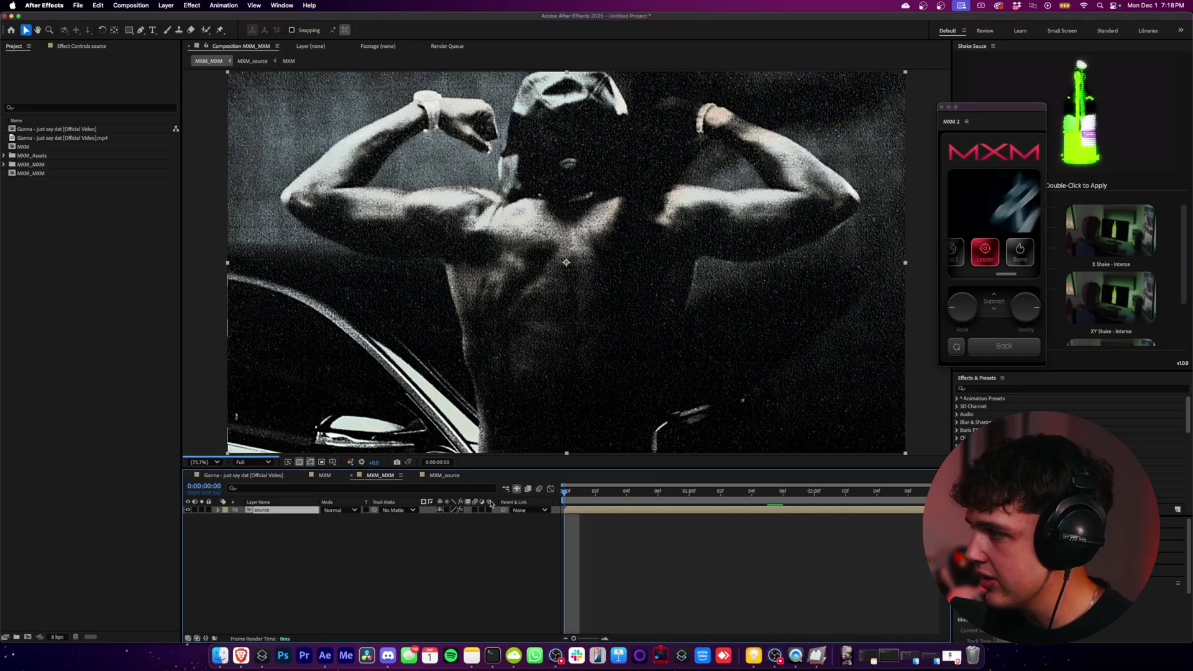
{"action": "key", "text": "space"}
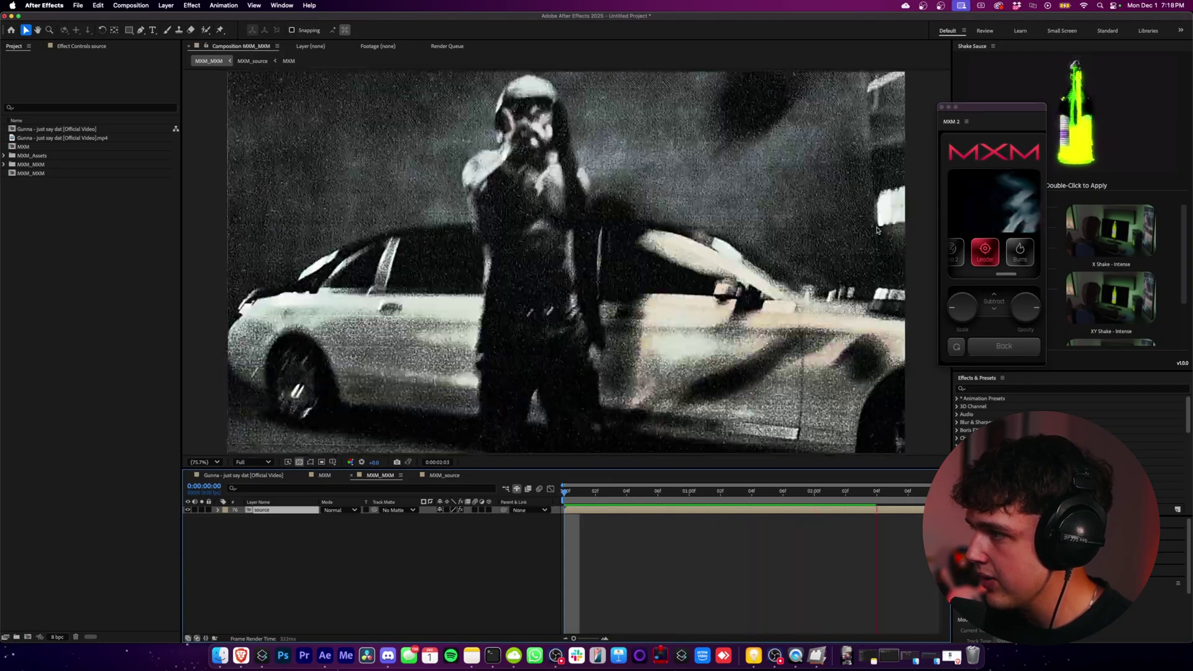
Try the Burns overlay and preview it from the composition's start
{"action": "left_click", "coordinate": [1018, 255]}
{"action": "left_click", "coordinate": [672, 504]}
{"action": "key", "text": "Home"}
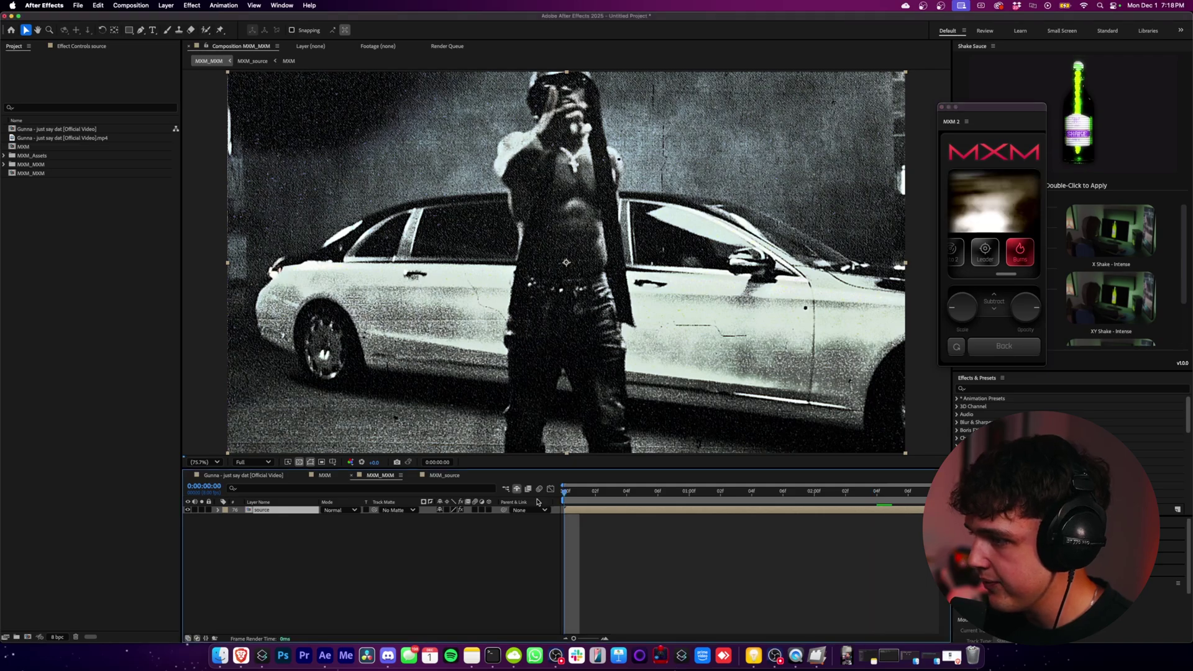
{"action": "key", "text": "space"}
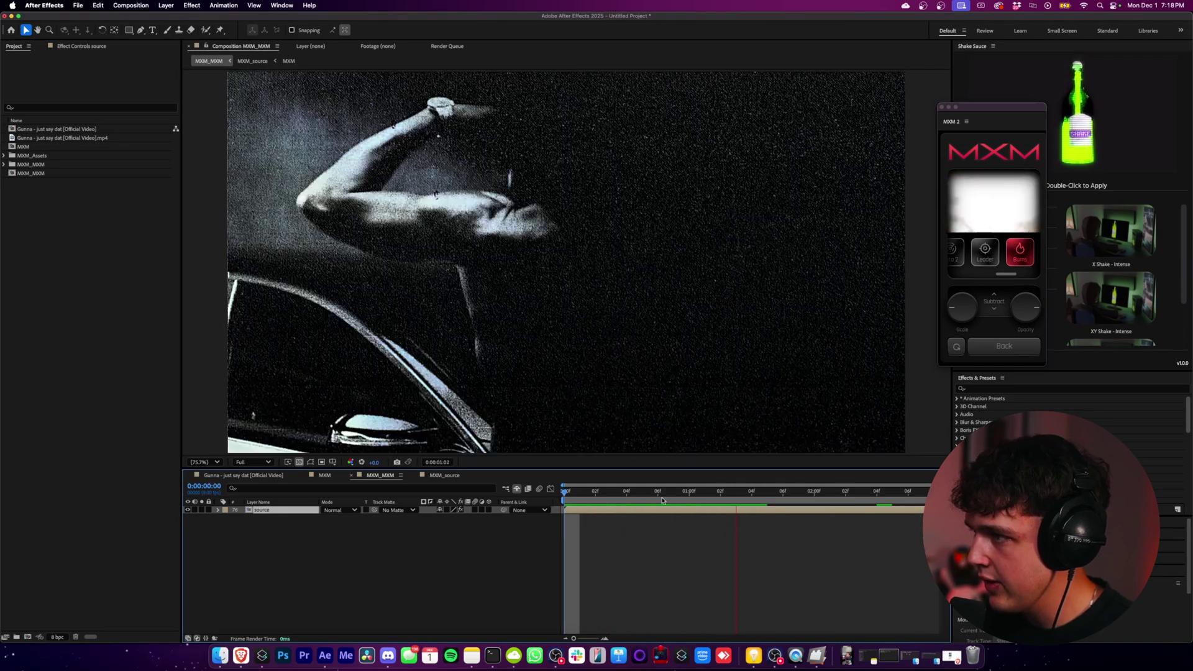
{"action": "left_click_drag", "start_coordinate": [744, 501], "coordinate": [616, 504]}
{"action": "key", "text": "space"}
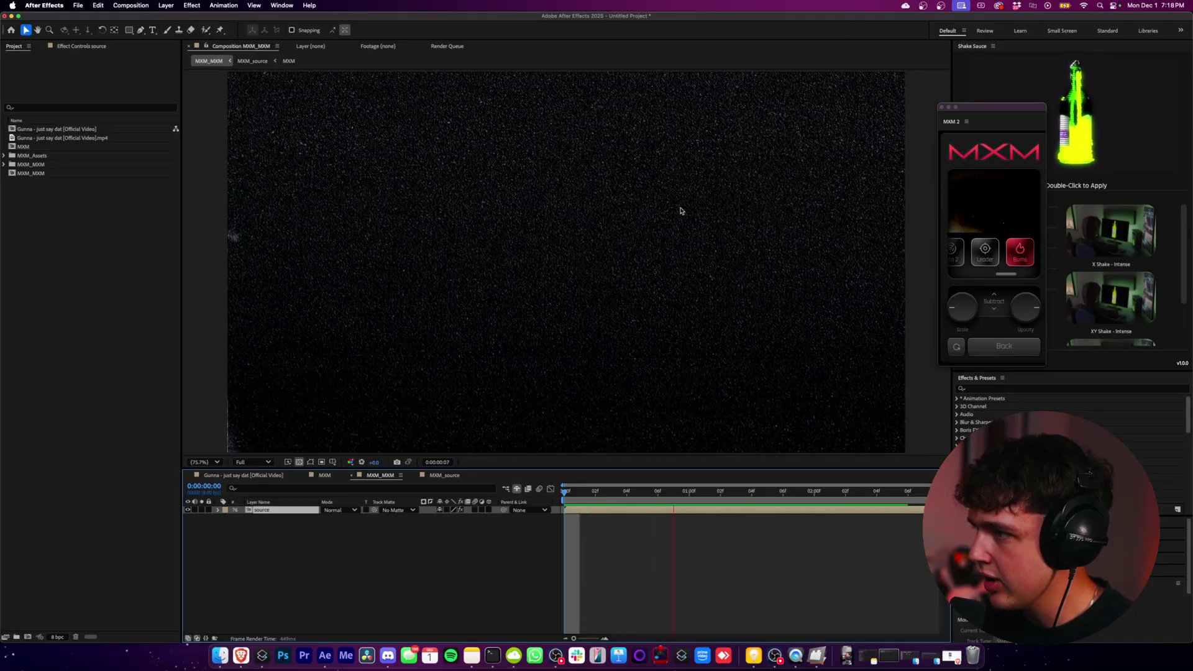
{"action": "key", "text": "space"}
Reselect the bluish light overlay in place of Burns and return to the main MXM 2 controls
{"action": "left_click", "coordinate": [985, 252]}
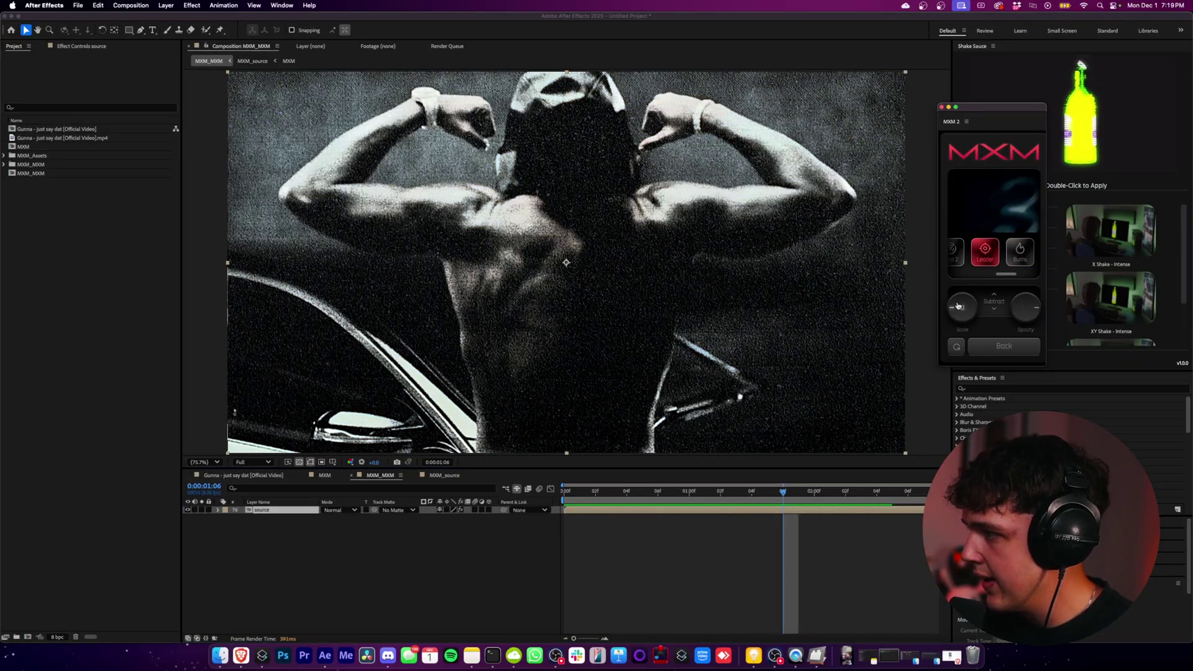
{"action": "left_click", "coordinate": [1004, 346]}
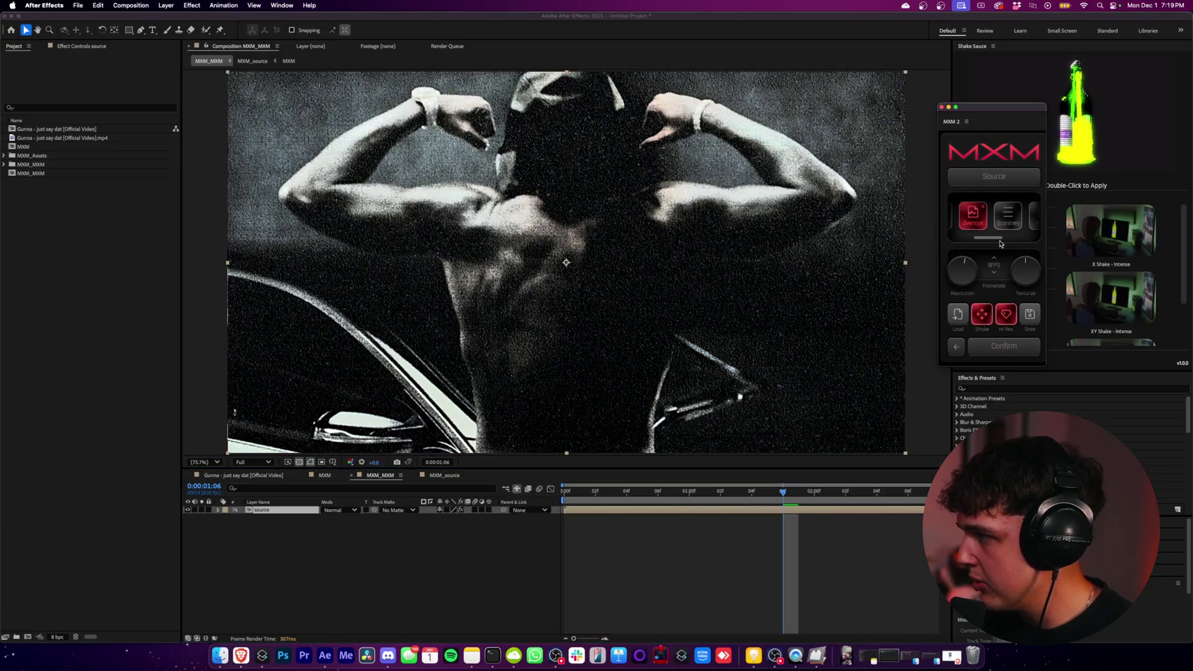
Try the lines effect in red with a larger gap and thickness
{"action": "left_click", "coordinate": [990, 215]}
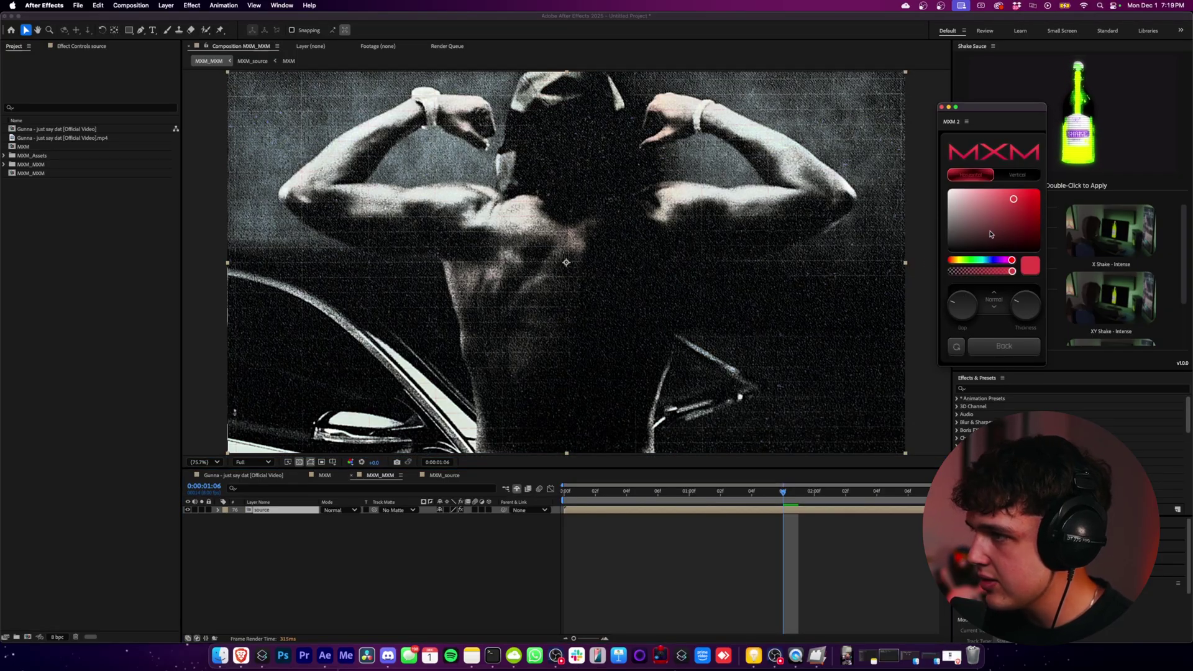
{"action": "left_click_drag", "start_coordinate": [1017, 305], "coordinate": [966, 297]}
{"action": "left_click", "coordinate": [1013, 271]}
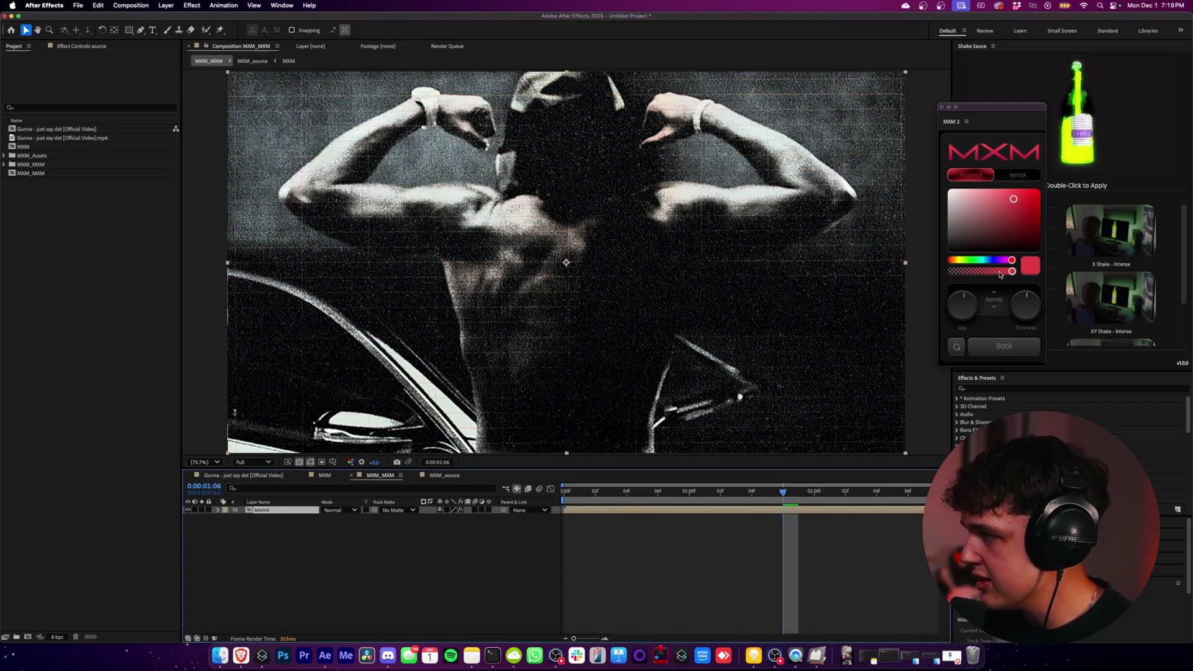
{"action": "left_click", "coordinate": [963, 347]}
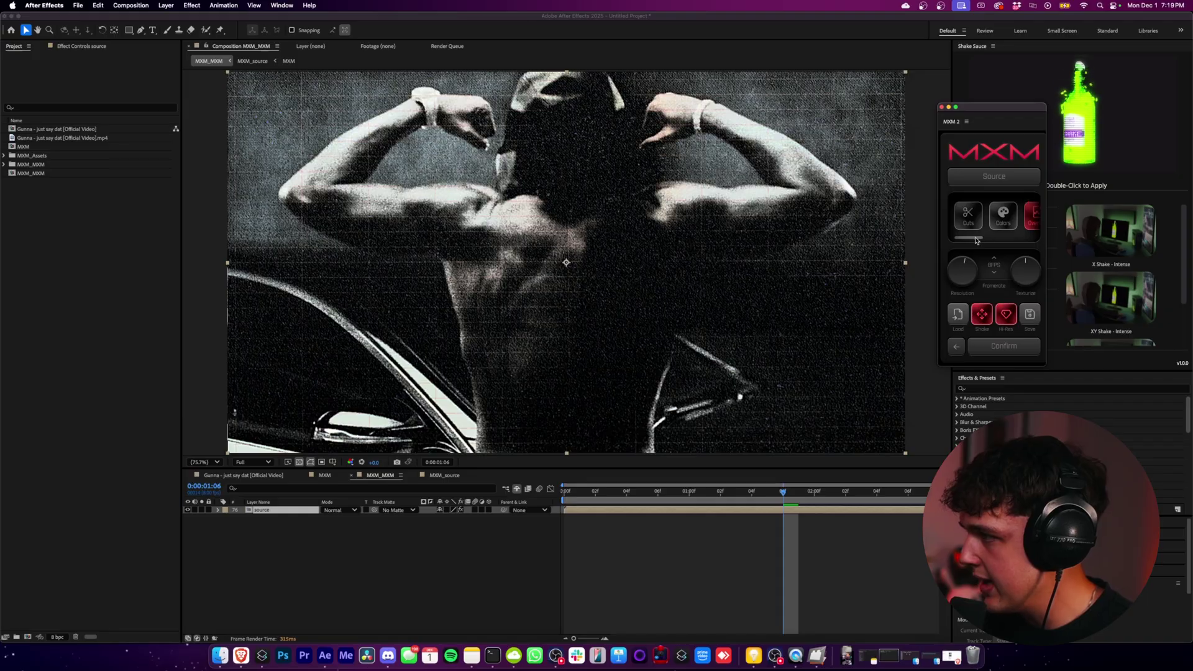
Add the spray paint effect with Paint 1, choose a brighter pinkish-red colour, and cycle through the brush variants
{"action": "left_click_drag", "start_coordinate": [976, 241], "coordinate": [1006, 222]}
{"action": "left_click", "coordinate": [1007, 218]}
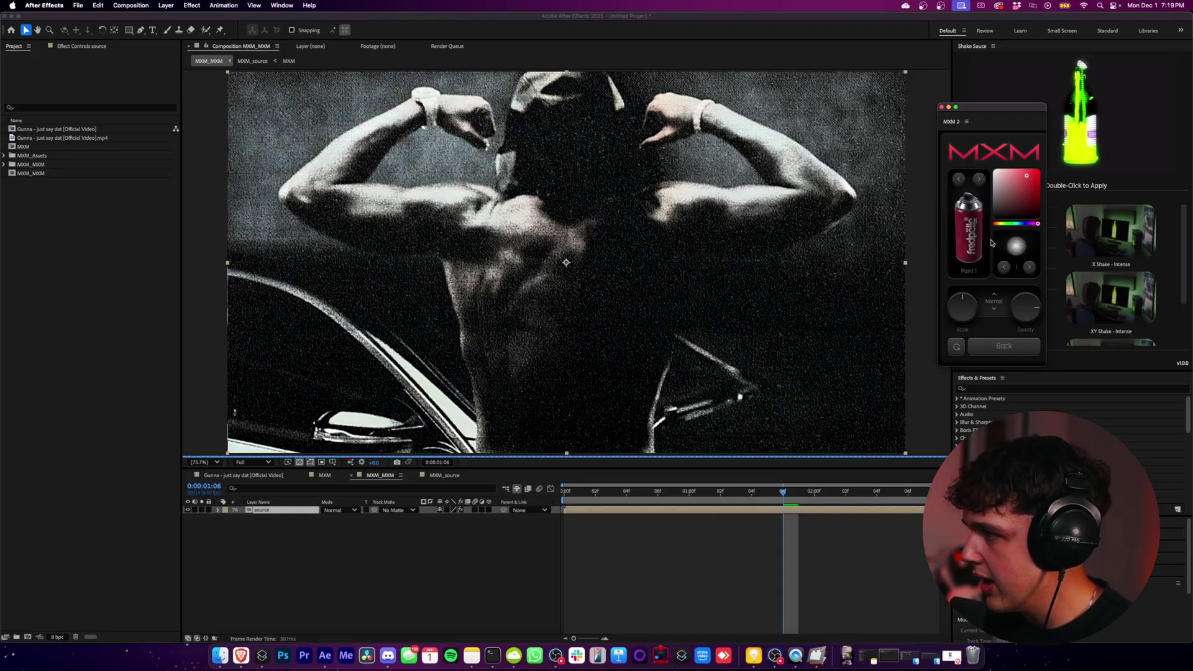
{"action": "left_click", "coordinate": [1000, 179]}
{"action": "left_click", "coordinate": [1019, 176]}
{"action": "left_click", "coordinate": [1014, 175]}
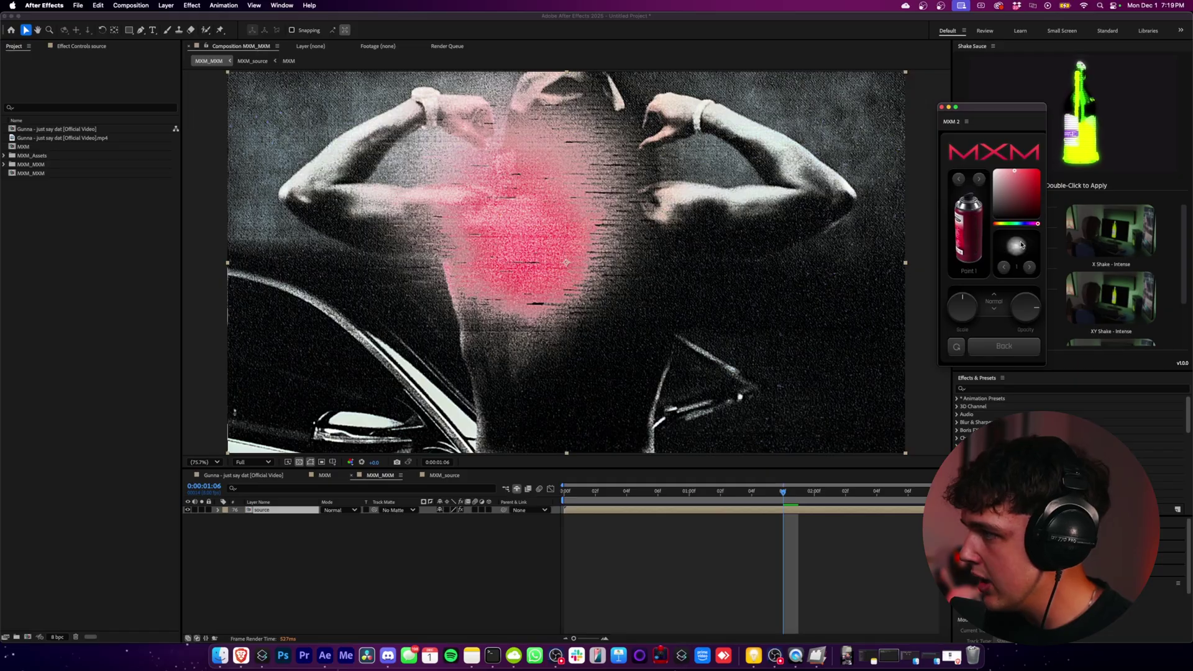
{"action": "left_click", "coordinate": [1029, 267]}
{"action": "left_click", "coordinate": [1029, 267]}
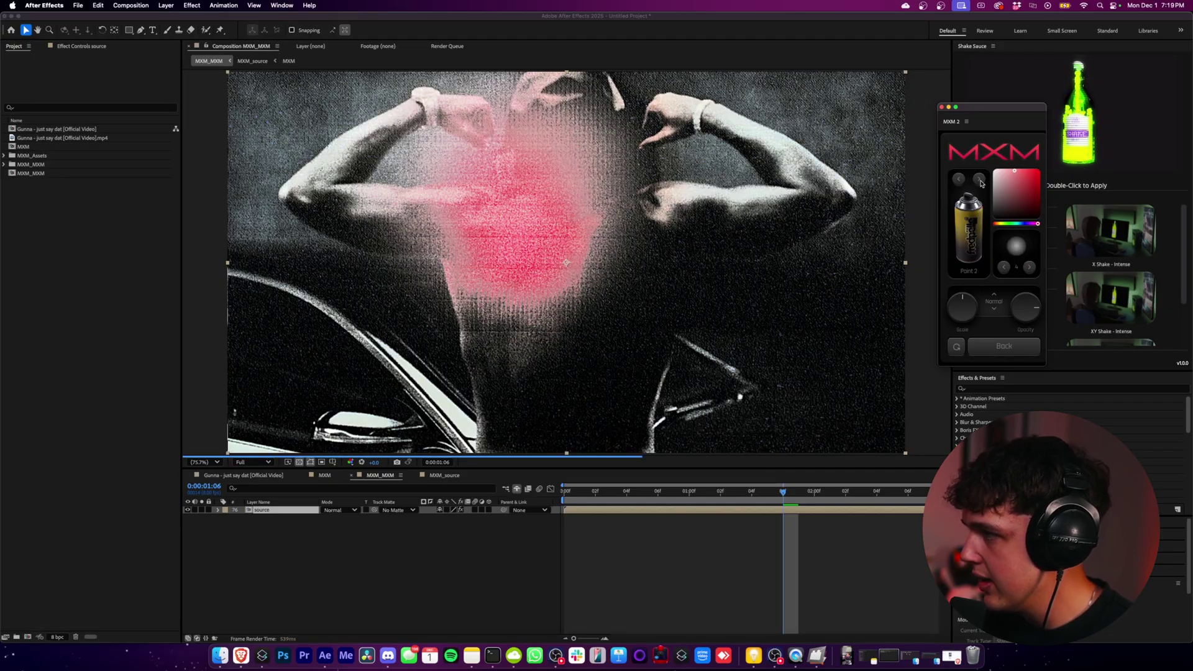
Try the remaining spray paint variants, settle on Paint 2 and adjust the paint's scale
{"action": "left_click", "coordinate": [980, 180]}
{"action": "left_click", "coordinate": [980, 180]}
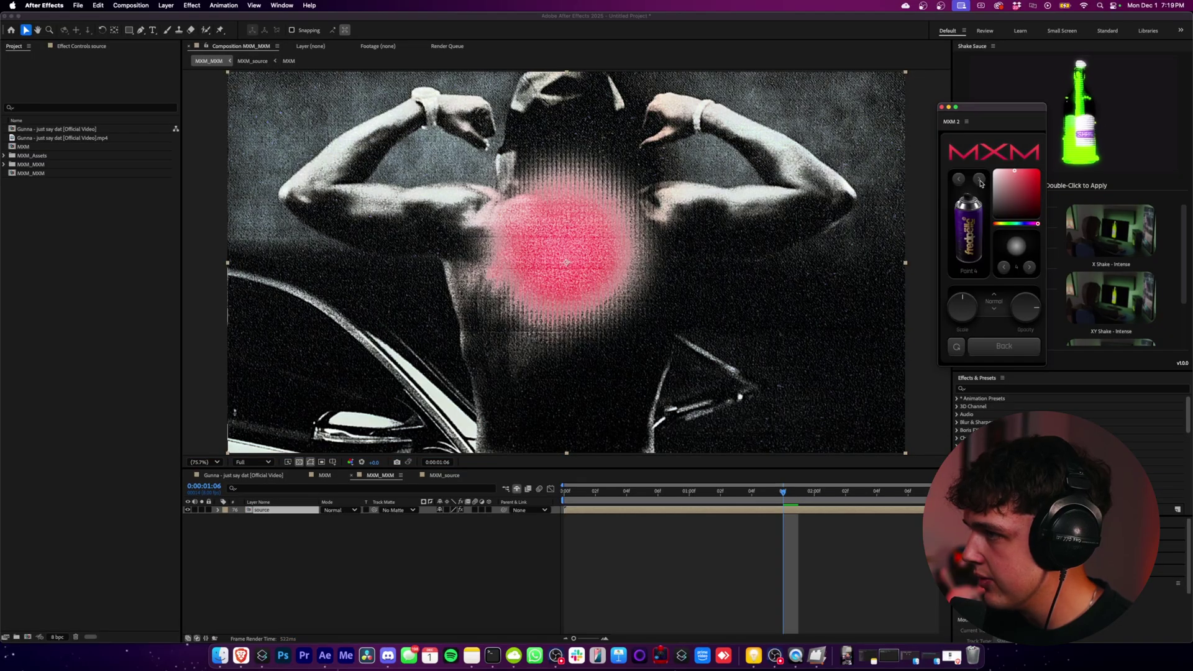
{"action": "left_click", "coordinate": [981, 181]}
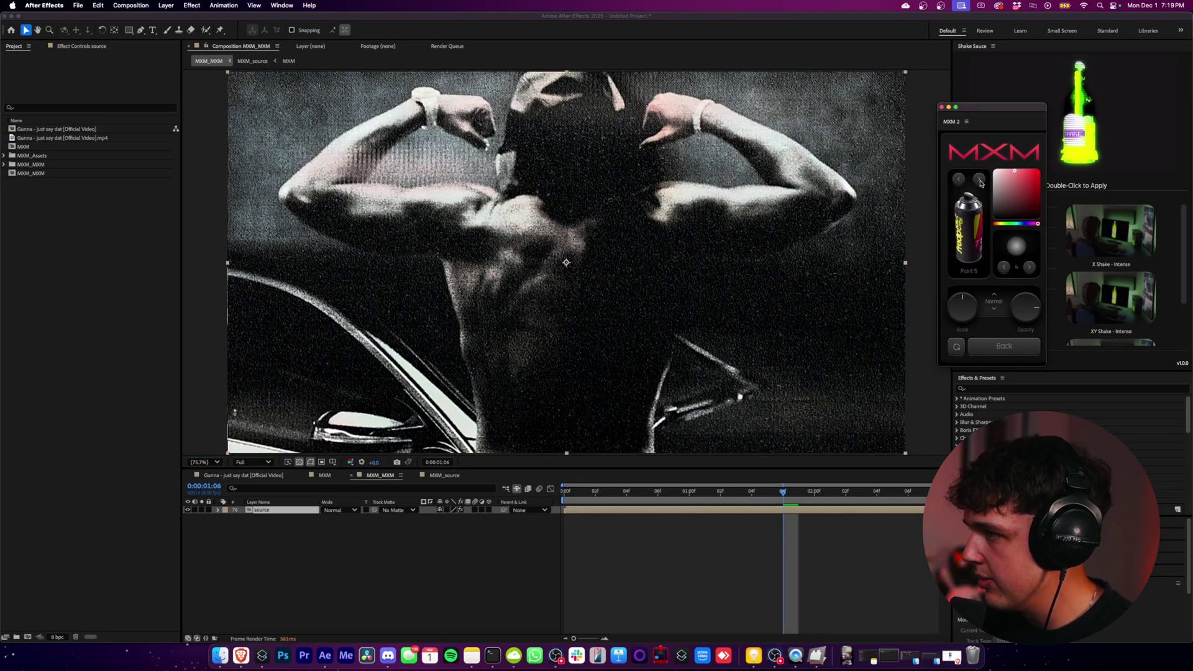
{"action": "left_click", "coordinate": [980, 180]}
{"action": "left_click_drag", "start_coordinate": [989, 319], "coordinate": [962, 298]}
Preview the spray paint look from the composition's start and return to the main MXM 2 controls
{"action": "left_click", "coordinate": [444, 569]}
{"action": "key", "text": "Home"}
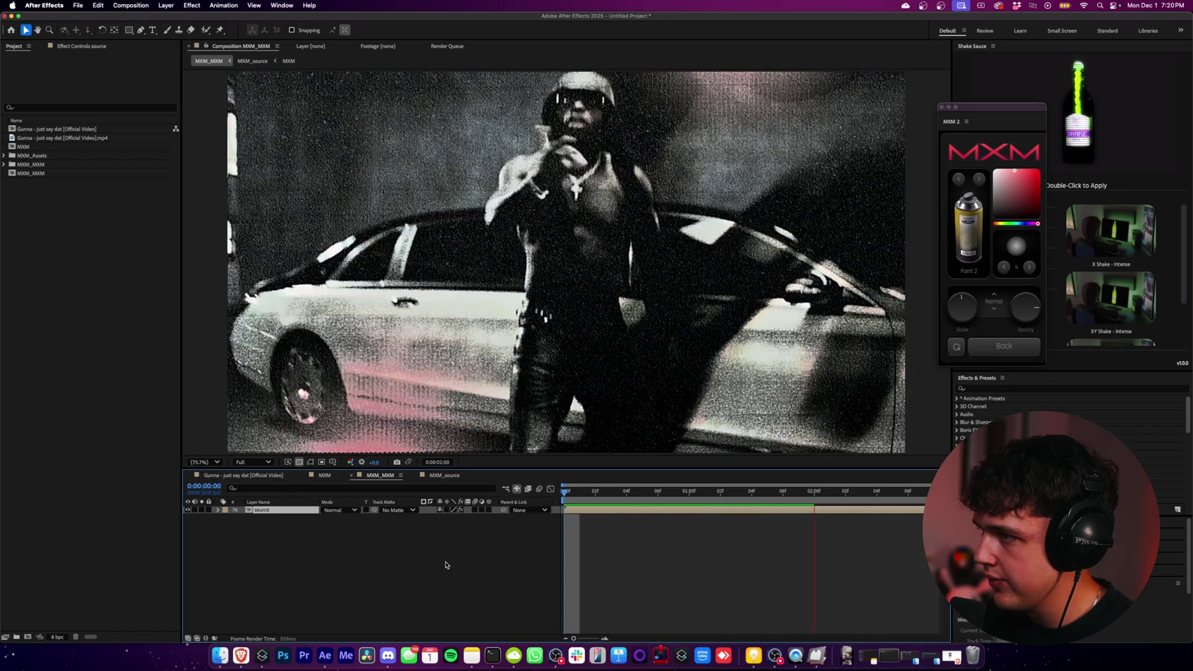
{"action": "key", "text": "space"}
{"action": "left_click", "coordinate": [993, 349]}
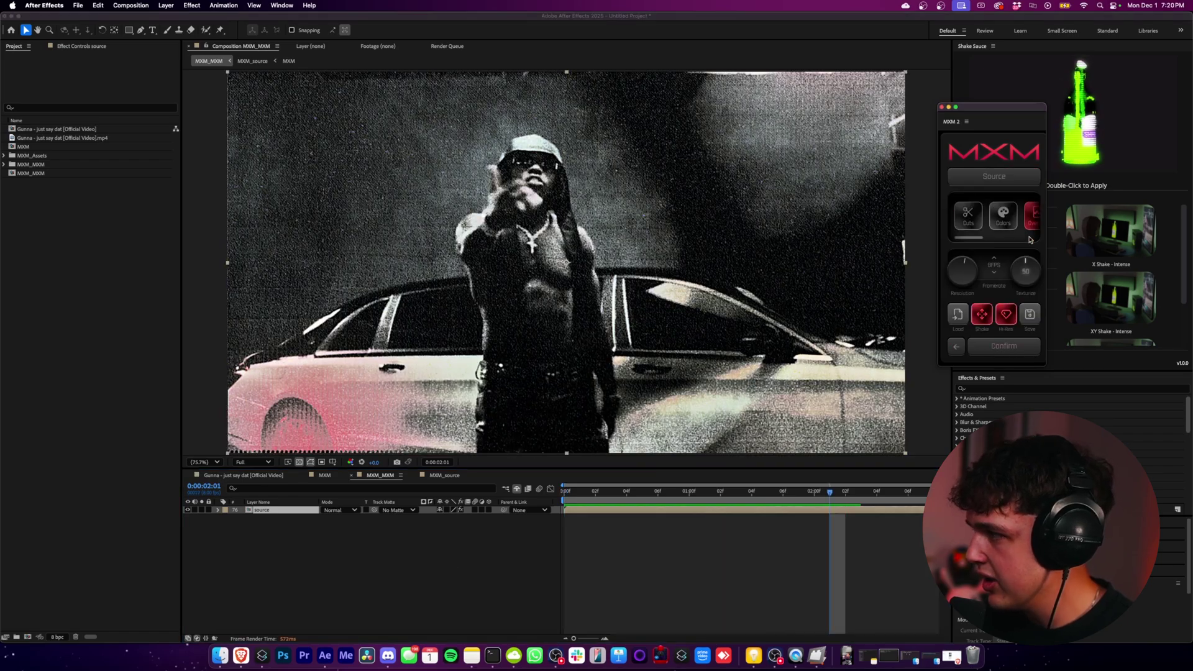
Try the halftone effect in place of the paint, compare its larger dot resolutions, return to the second-smallest and inspect the dots up close
{"action": "scroll", "coordinate": [1001, 218], "scroll_direction": "right", "scroll_amount": 5}
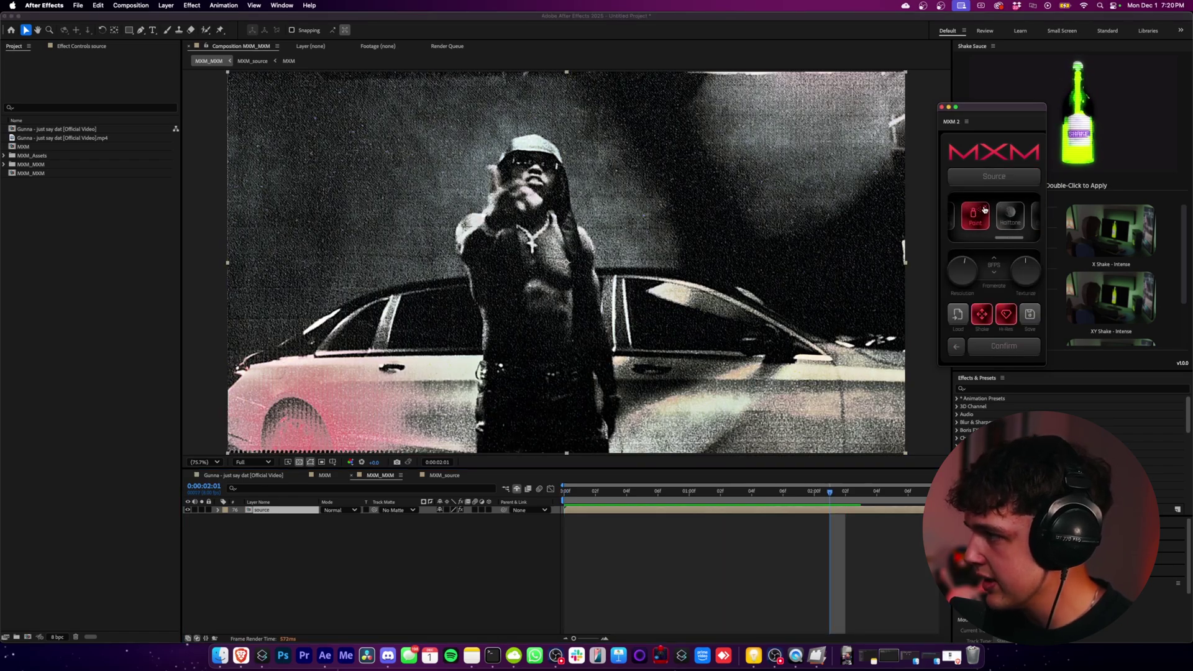
{"action": "left_click", "coordinate": [1010, 214]}
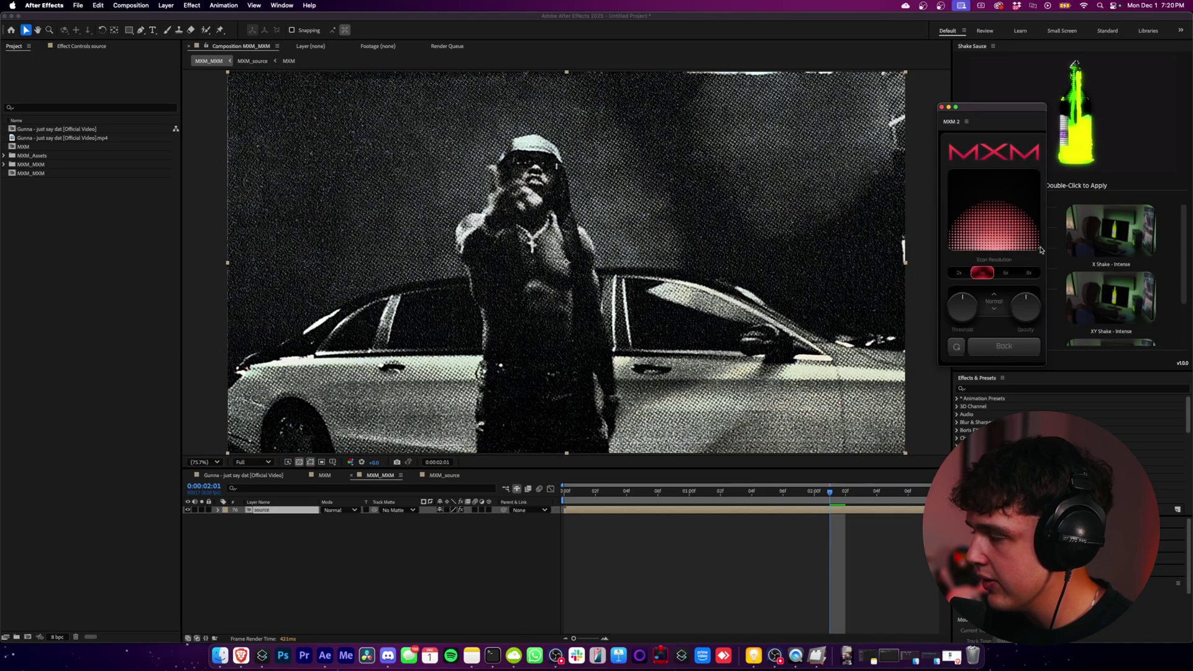
{"action": "left_click", "coordinate": [1012, 274]}
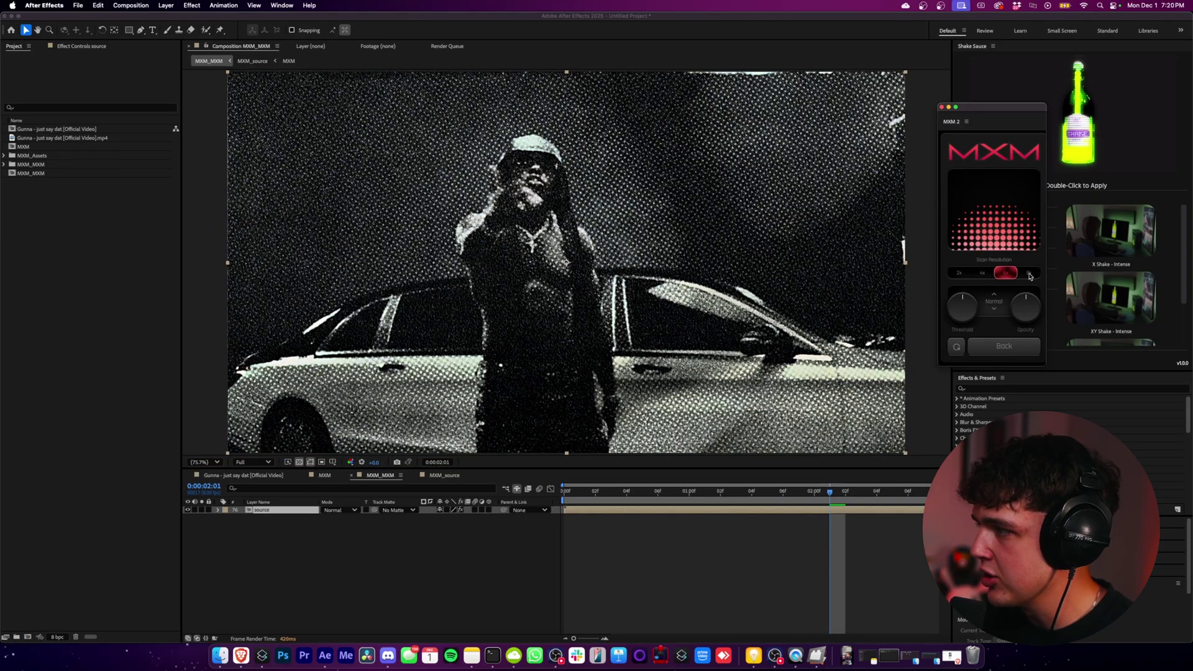
{"action": "left_click", "coordinate": [1030, 276]}
{"action": "left_click", "coordinate": [985, 277]}
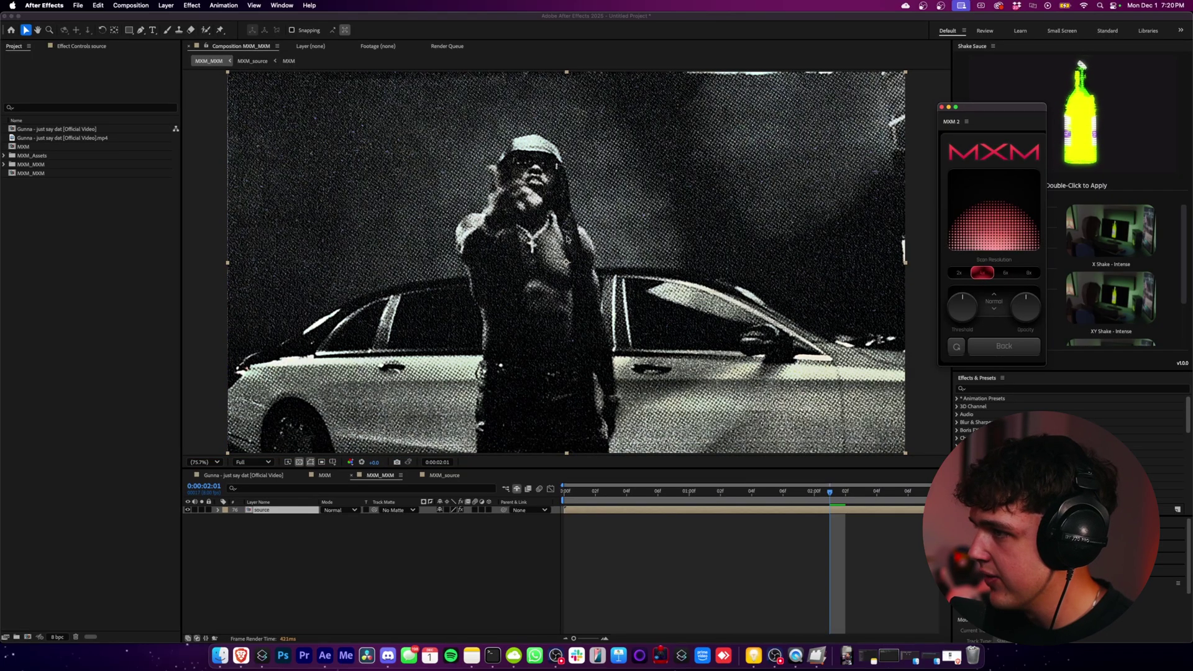
{"action": "scroll", "coordinate": [561, 240], "scroll_direction": "up", "scroll_amount": 2}
{"action": "scroll", "coordinate": [552, 236], "scroll_direction": "down", "scroll_amount": 2}
{"action": "scroll", "coordinate": [614, 238], "scroll_direction": "up", "scroll_amount": 1}
{"action": "scroll", "coordinate": [650, 249], "scroll_direction": "down", "scroll_amount": 1}
{"action": "left_click", "coordinate": [996, 352]}
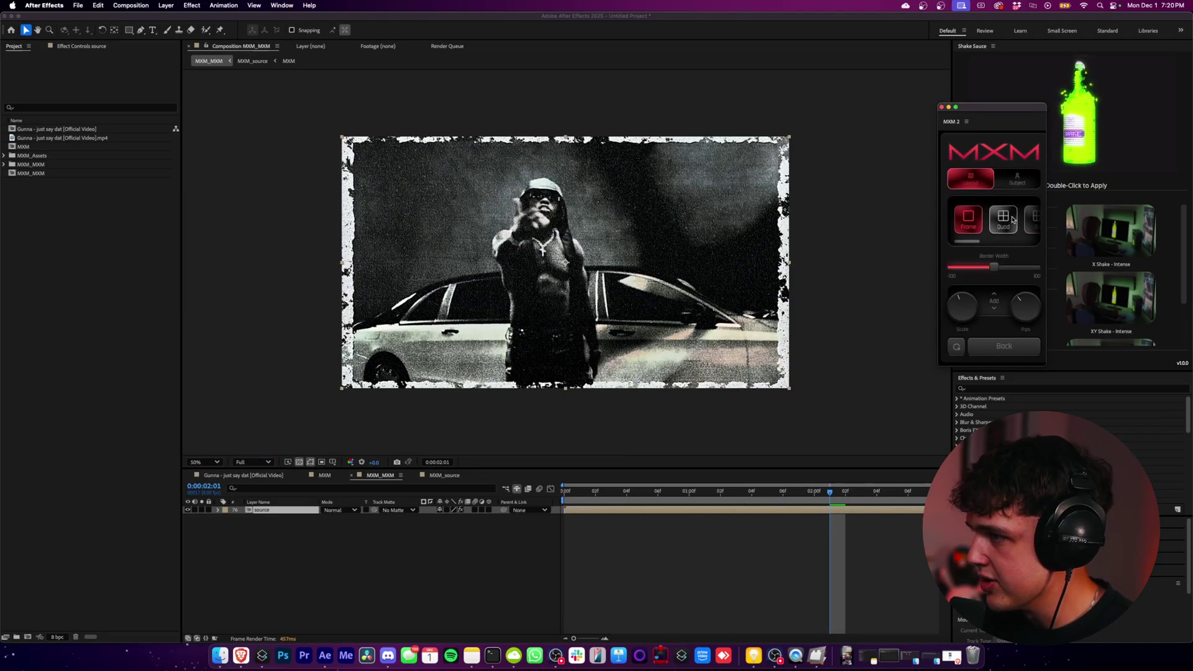
Try the borders effect with the four-panel and six-panel grid layouts, and switch the borders off again
{"action": "scroll", "coordinate": [1012, 218], "scroll_direction": "right", "scroll_amount": 1}
{"action": "left_click", "coordinate": [996, 223]}
{"action": "left_click", "coordinate": [996, 221]}
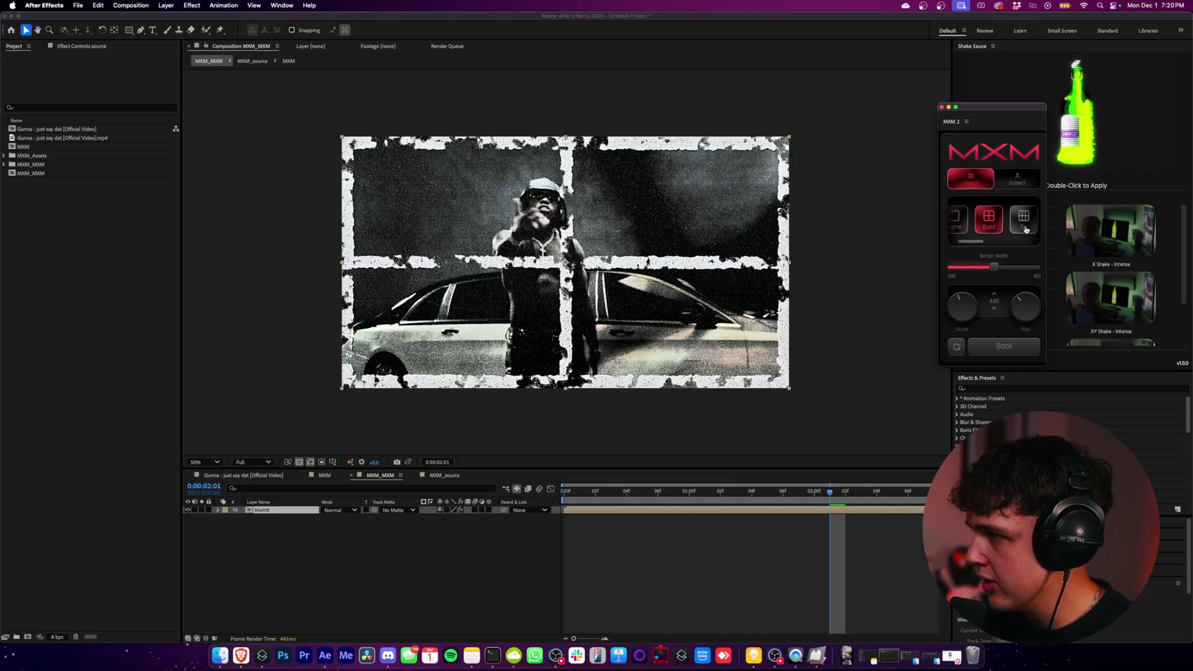
{"action": "left_click", "coordinate": [1024, 221]}
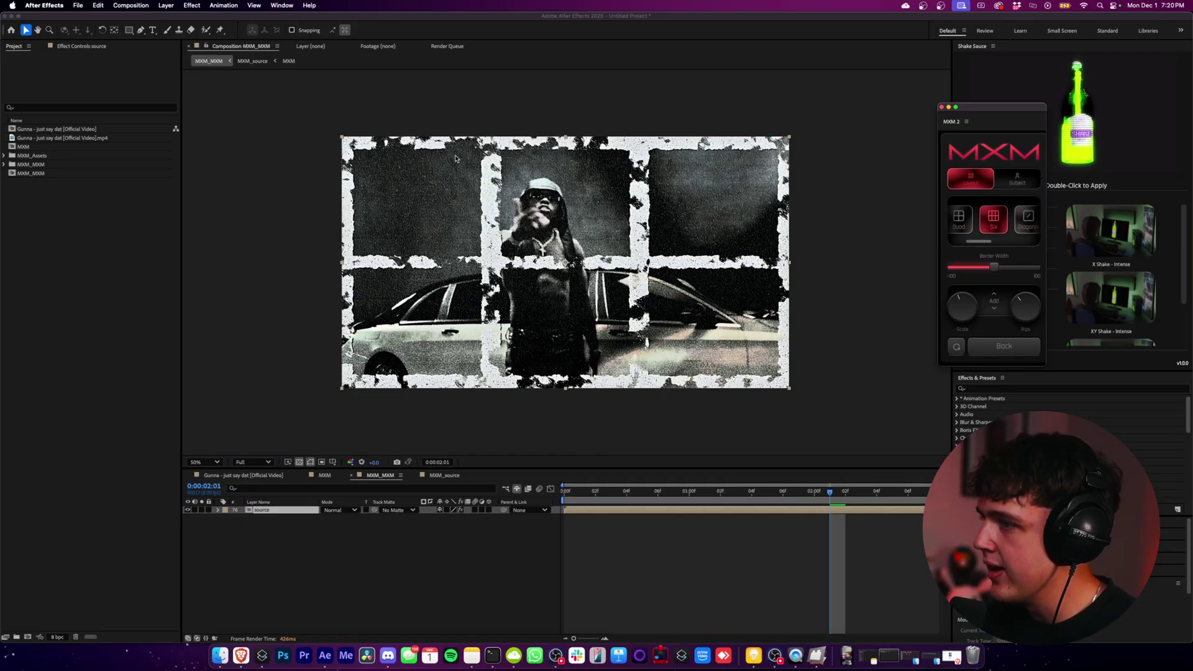
{"action": "left_click", "coordinate": [1000, 345]}
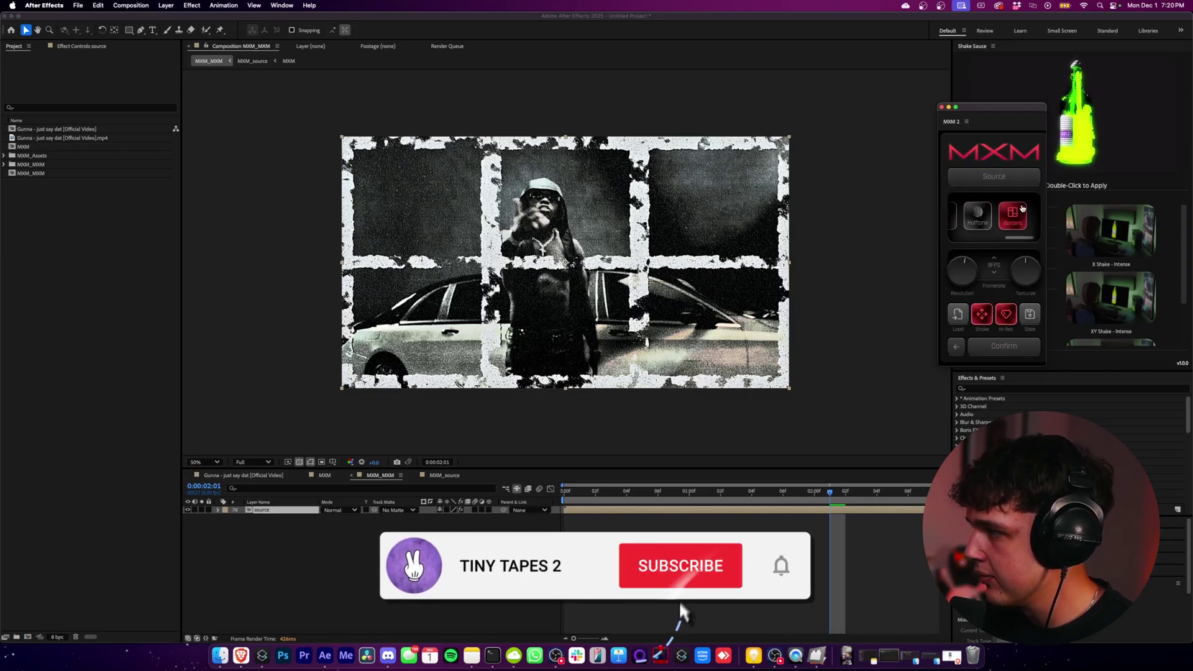
{"action": "left_click", "coordinate": [1018, 216]}
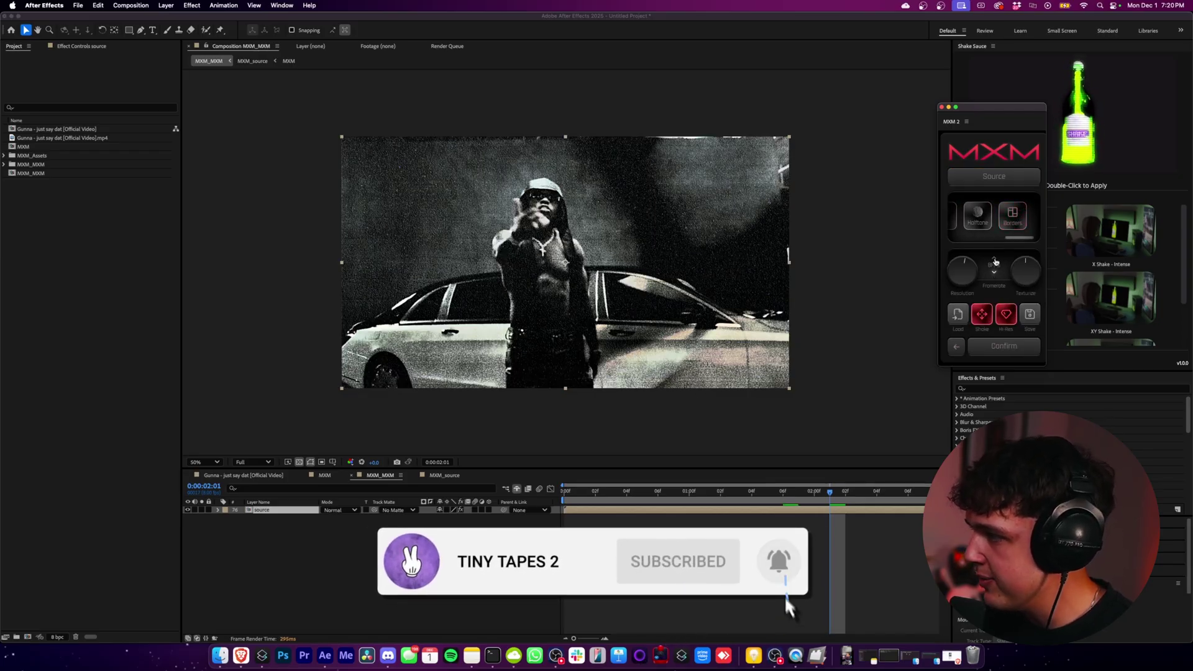
Adjust the frame rate, resolution and texture amount of the overall look, checking the image grain up close
{"action": "left_click", "coordinate": [995, 275]}
{"action": "left_click", "coordinate": [995, 275]}
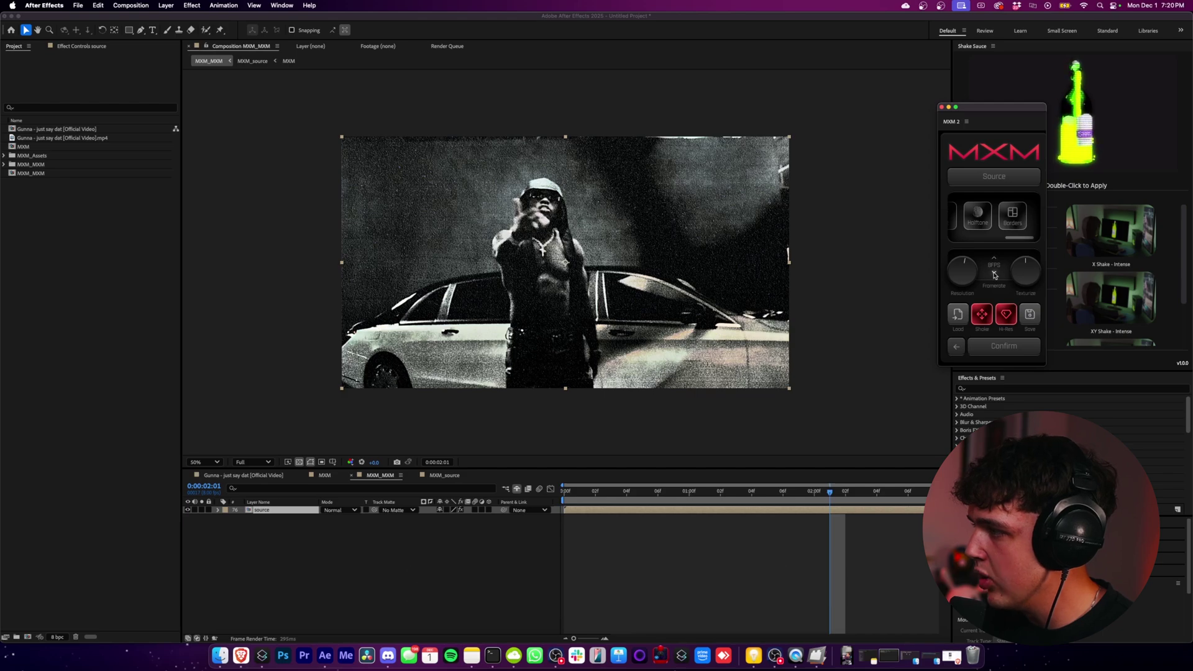
{"action": "left_click_drag", "start_coordinate": [967, 264], "coordinate": [972, 272]}
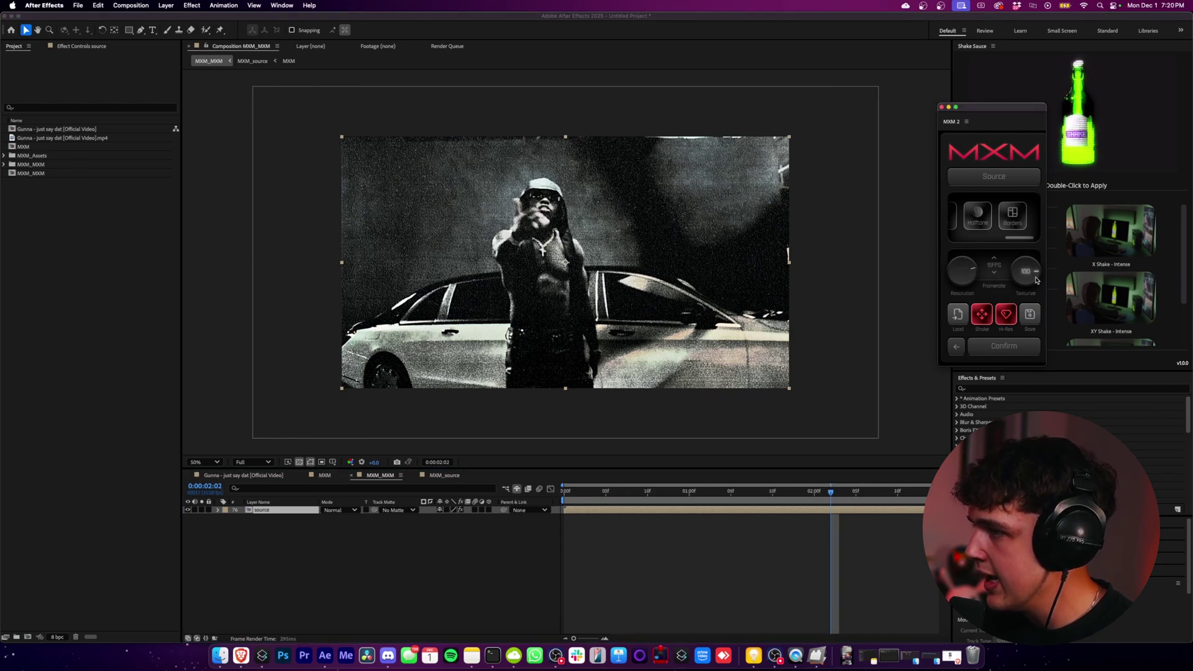
{"action": "scroll", "coordinate": [572, 263], "scroll_direction": "up", "scroll_amount": 2}
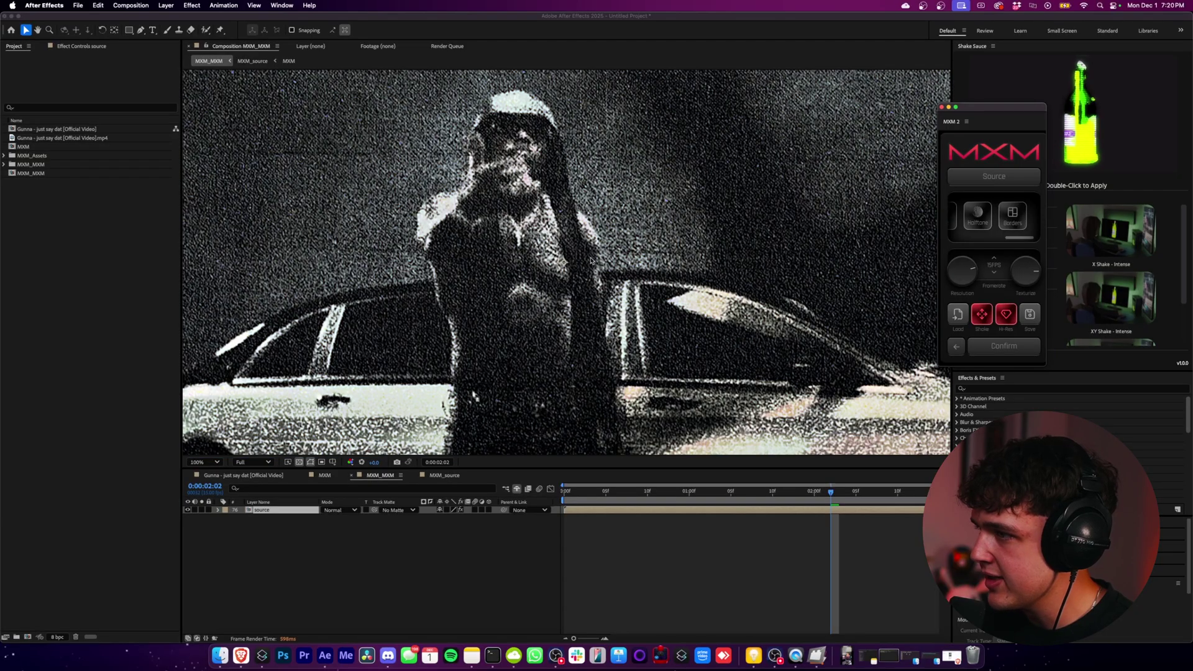
{"action": "scroll", "coordinate": [572, 263], "scroll_direction": "down", "scroll_amount": 2}
{"action": "left_click", "coordinate": [1034, 278]}
{"action": "scroll", "coordinate": [538, 246], "scroll_direction": "up", "scroll_amount": 2}
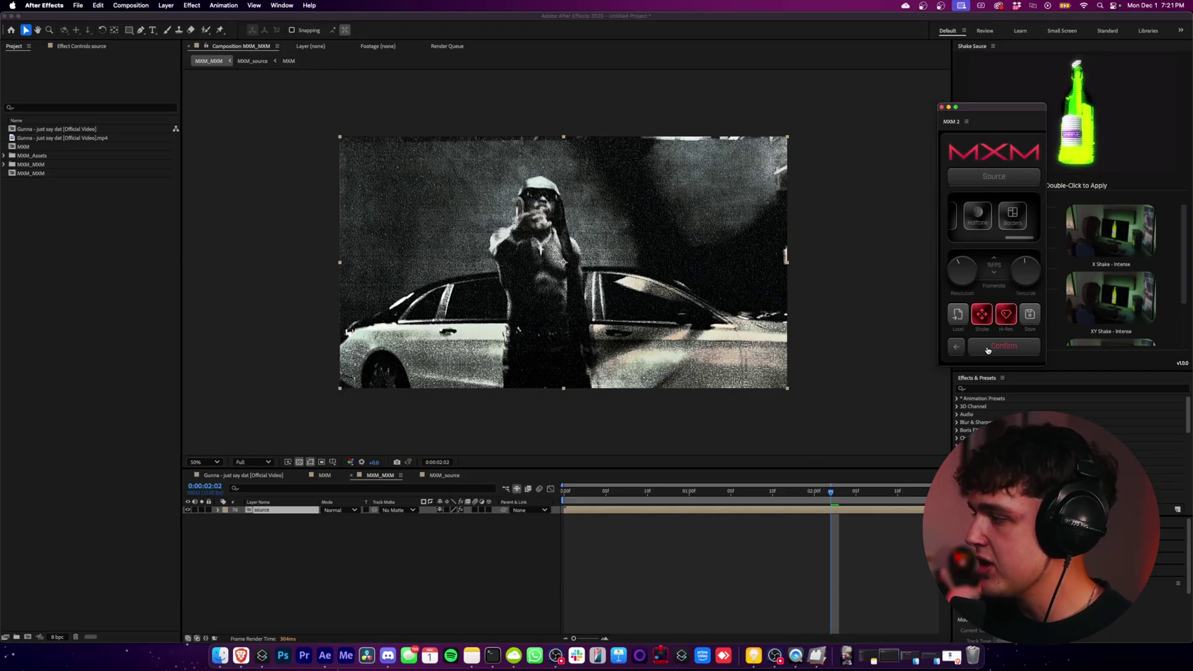
Save the current look as preset.mxm in the Documents folder
{"action": "left_click", "coordinate": [1030, 317]}
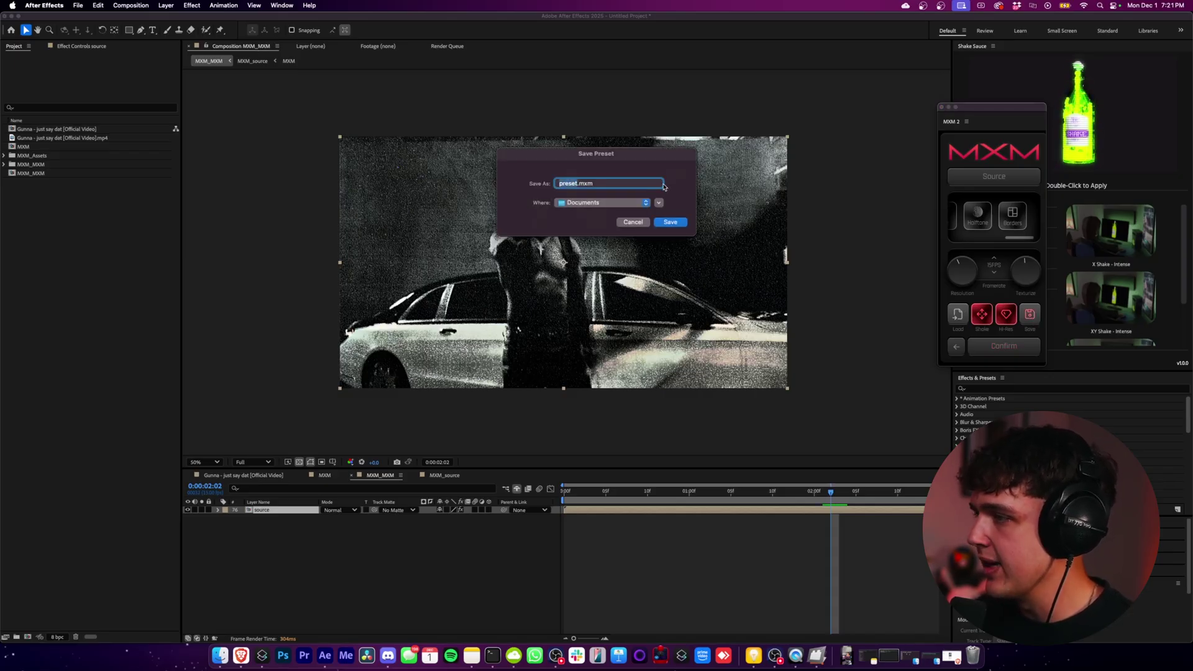
{"action": "left_click", "coordinate": [668, 222]}
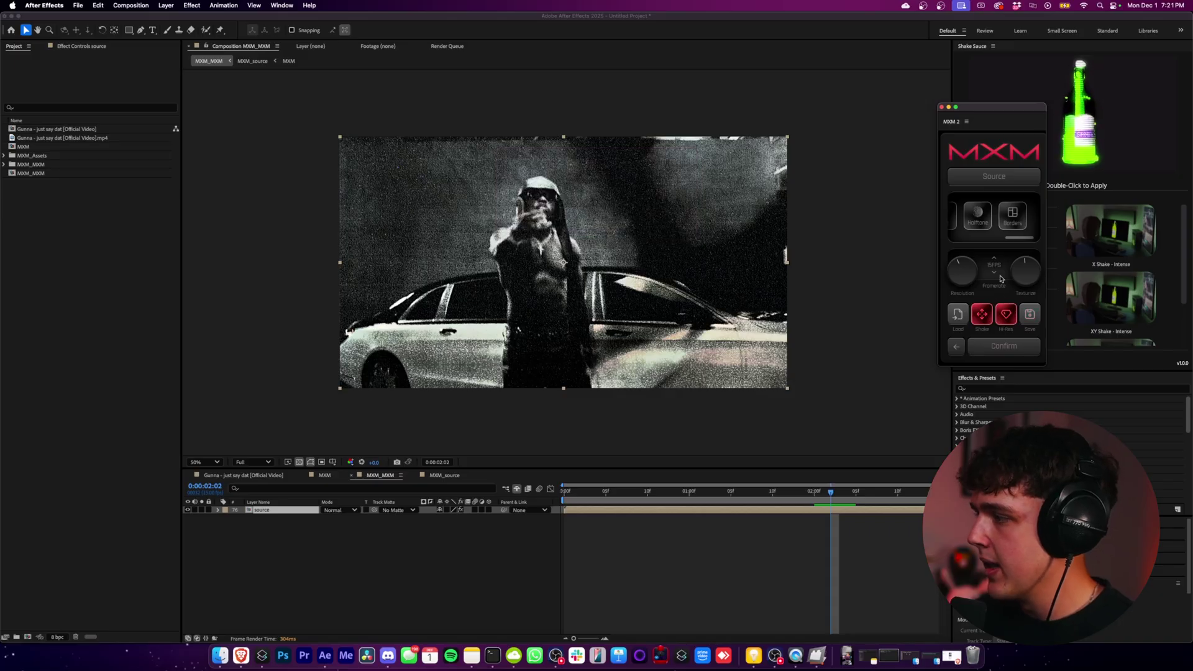
Confirm and finalise the MXM look, and go back to the start of the MXM_MXM composition
{"action": "left_click", "coordinate": [1005, 346]}
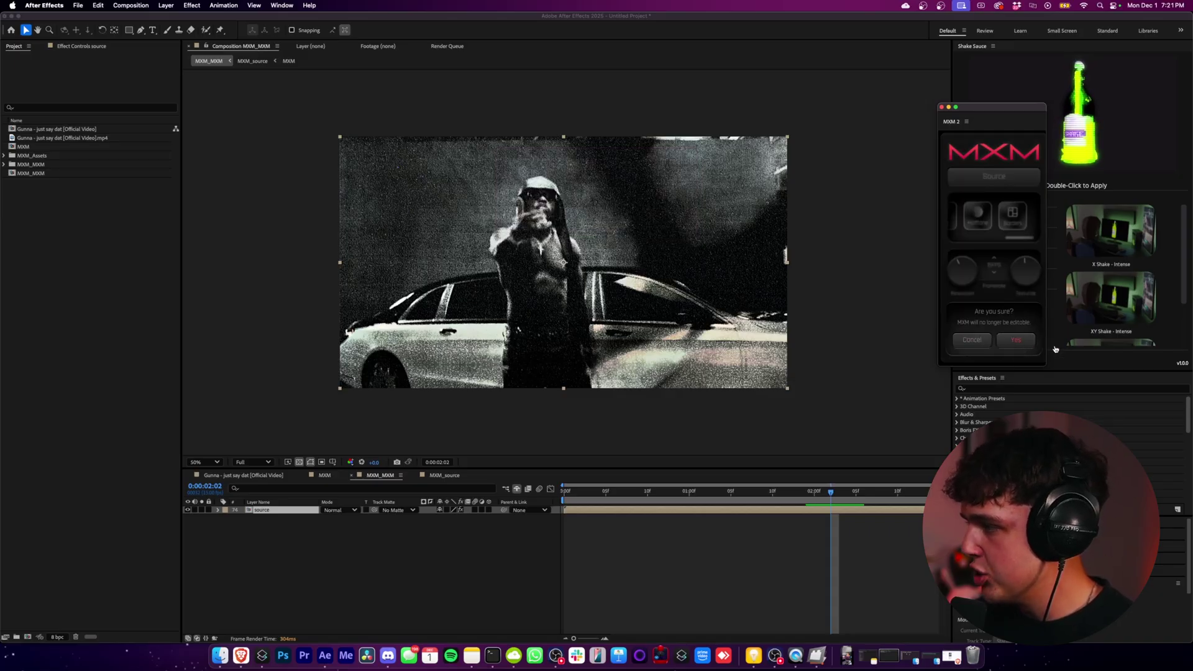
{"action": "left_click", "coordinate": [1016, 340]}
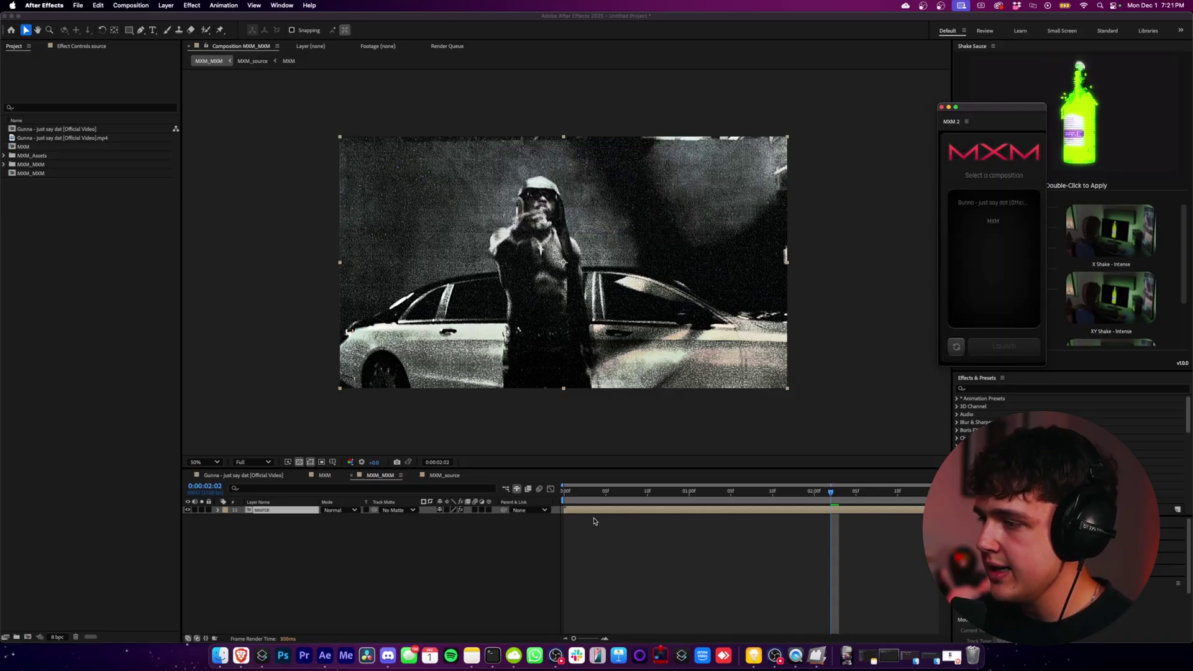
{"action": "left_click_drag", "start_coordinate": [599, 493], "coordinate": [564, 493]}
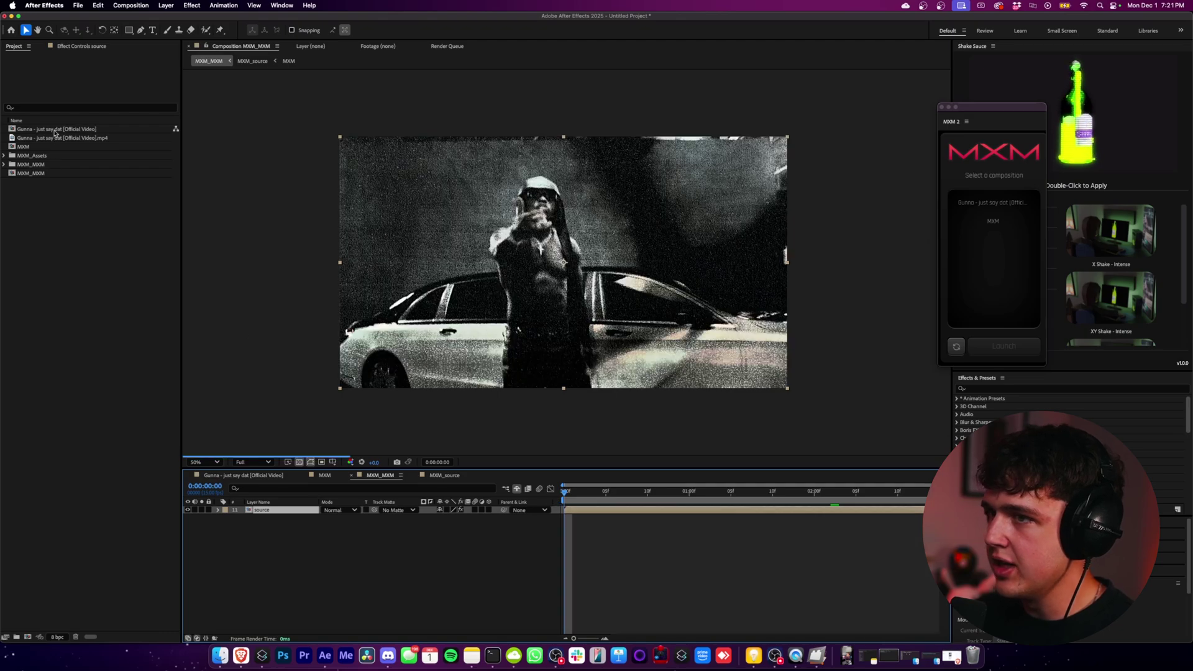